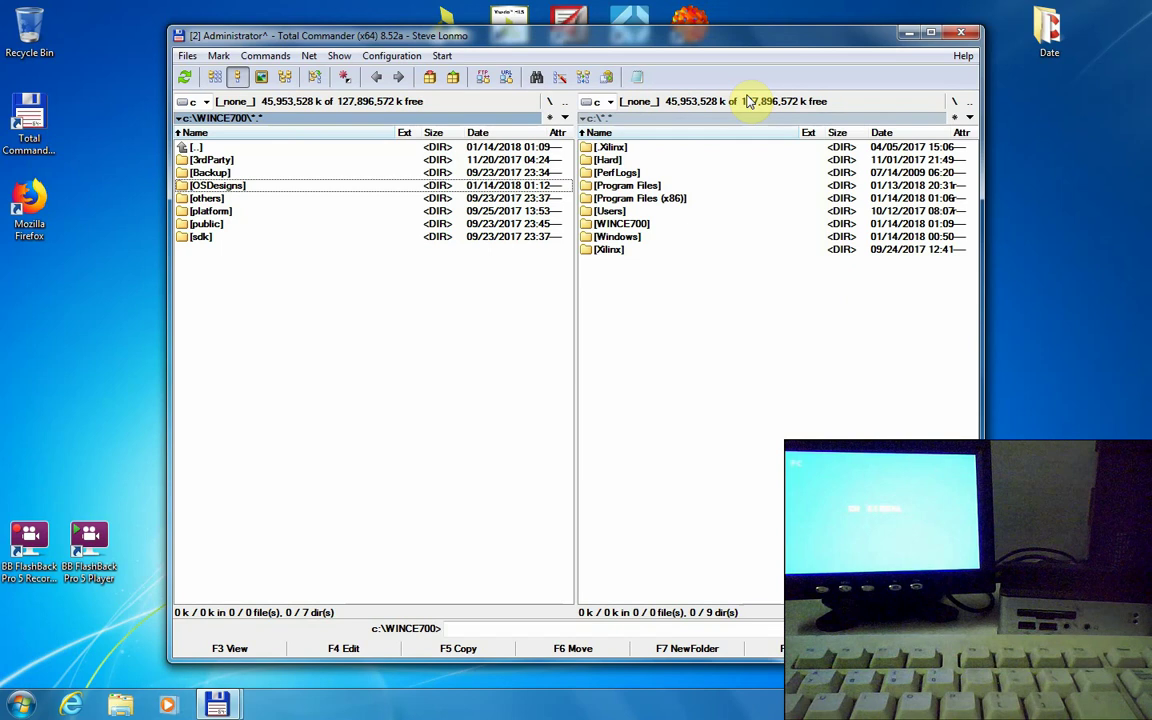
Minimise the file manager, start Tera Term and open a serial connection on COM1.
left_click(910, 33)
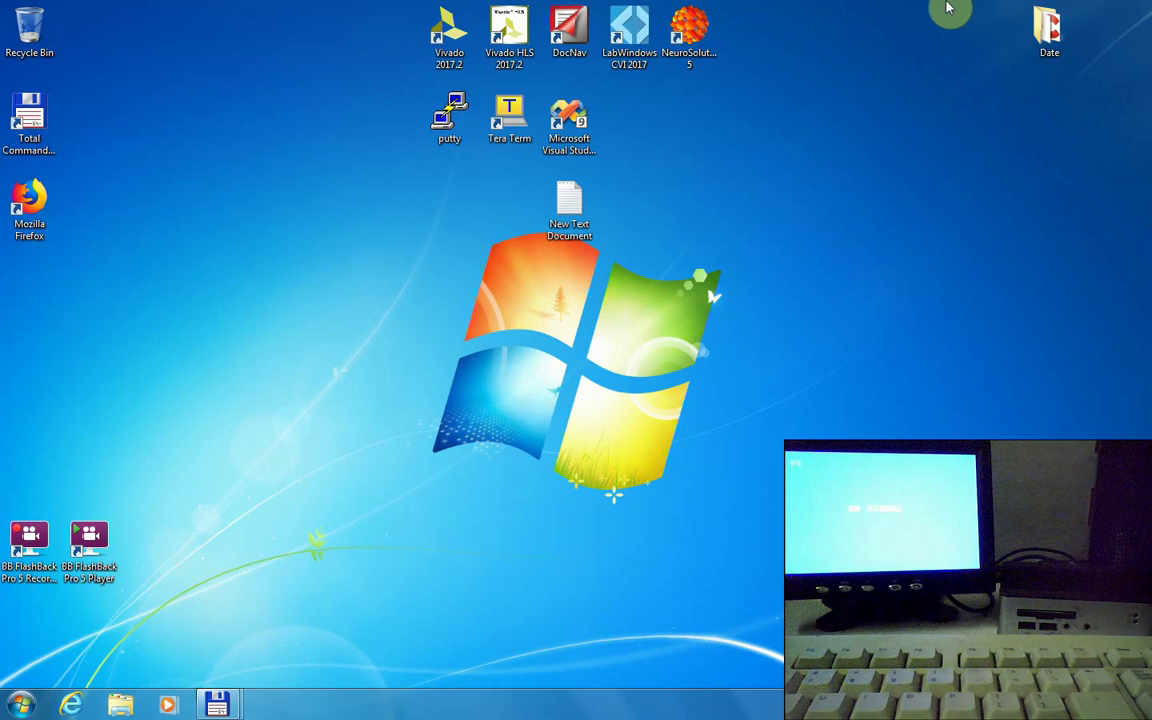
left_click(517, 128)
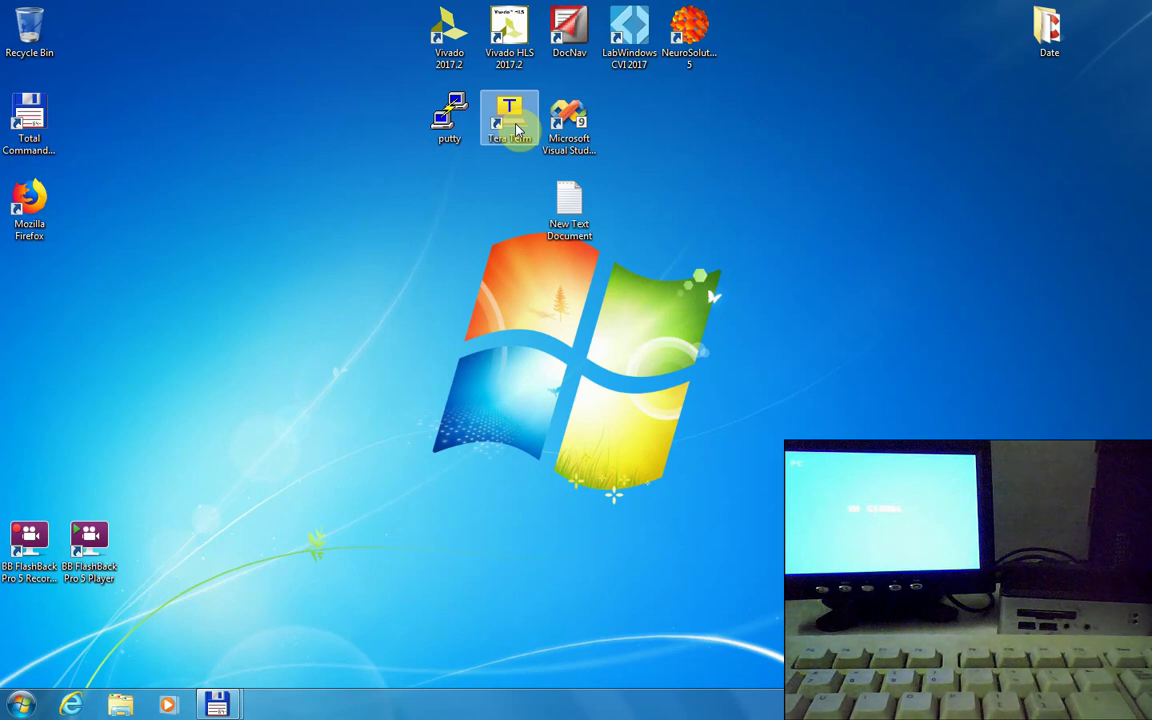
double_click(514, 128)
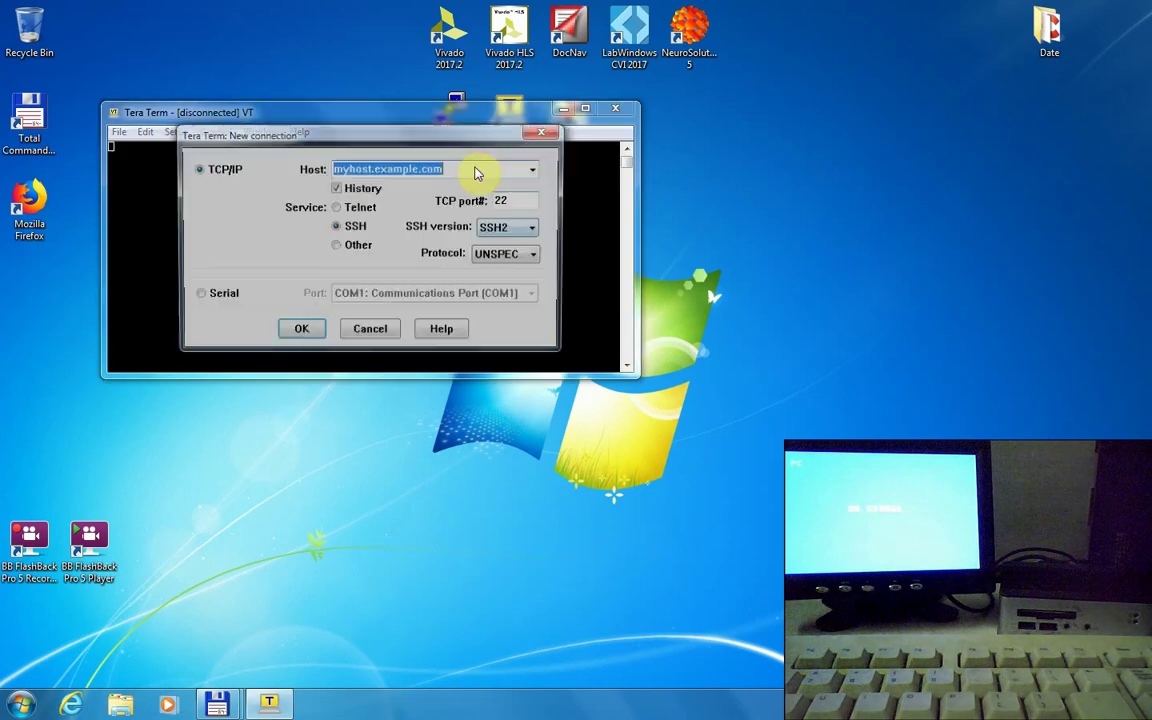
left_click(217, 293)
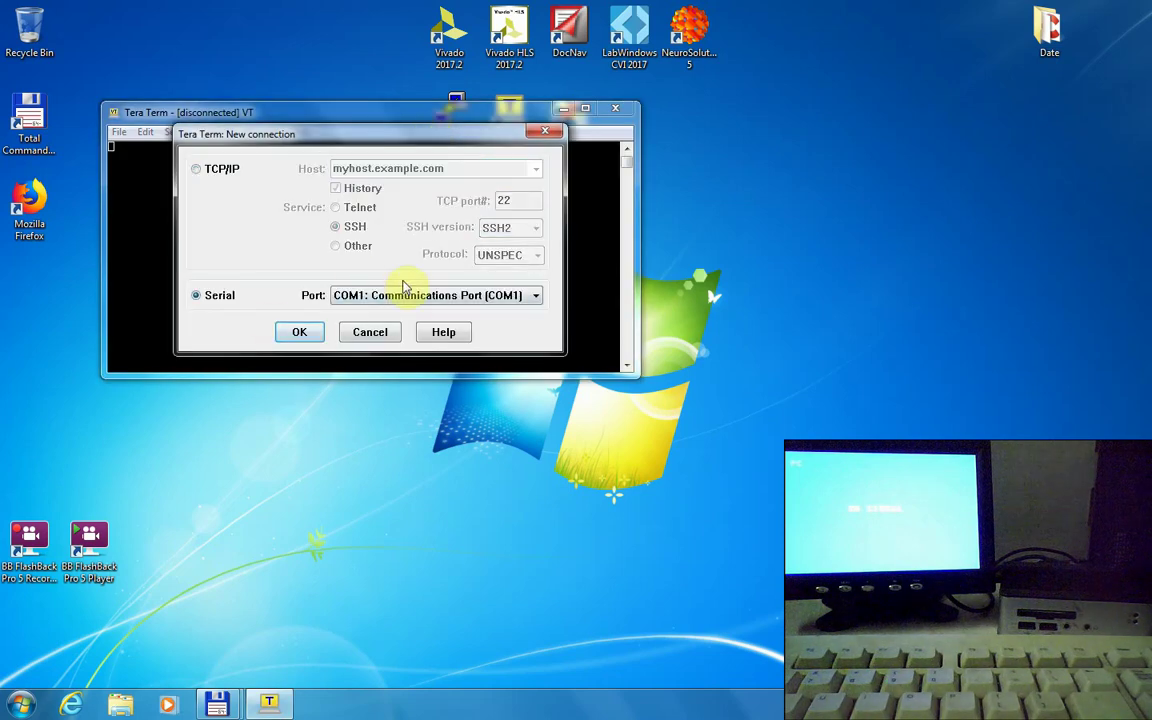
left_click(293, 334)
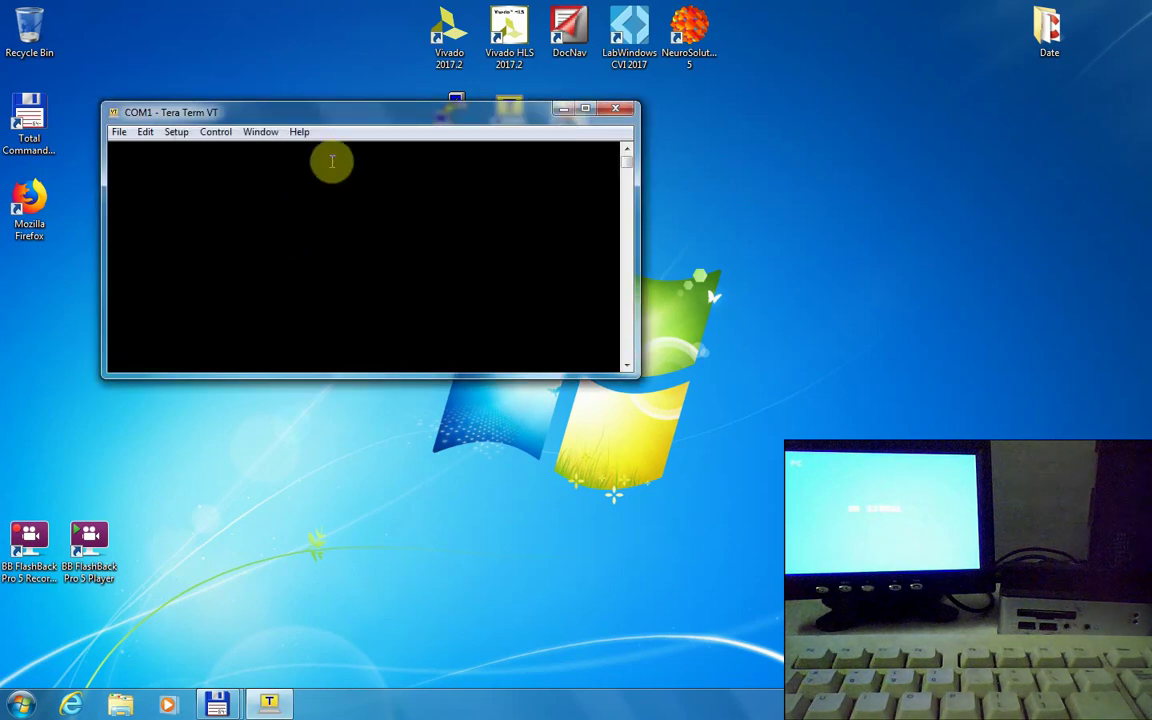
left_click_drag(347, 116, 394, 104)
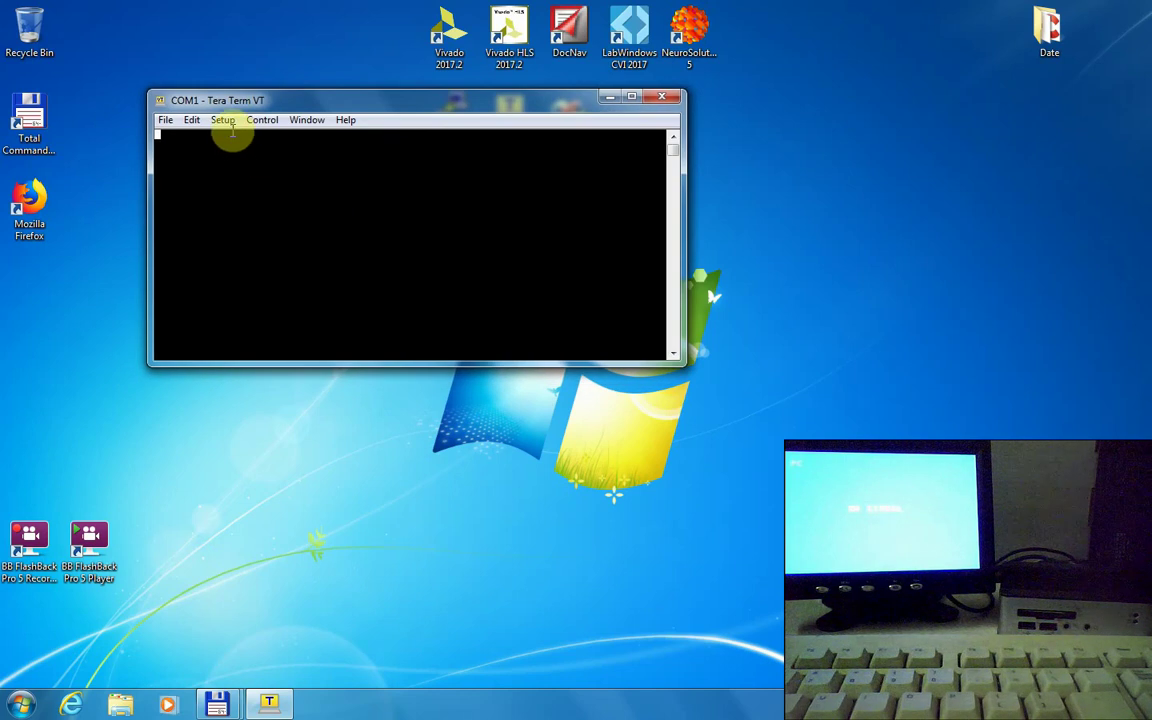
Set the serial port's baud rate to 38400.
left_click(224, 121)
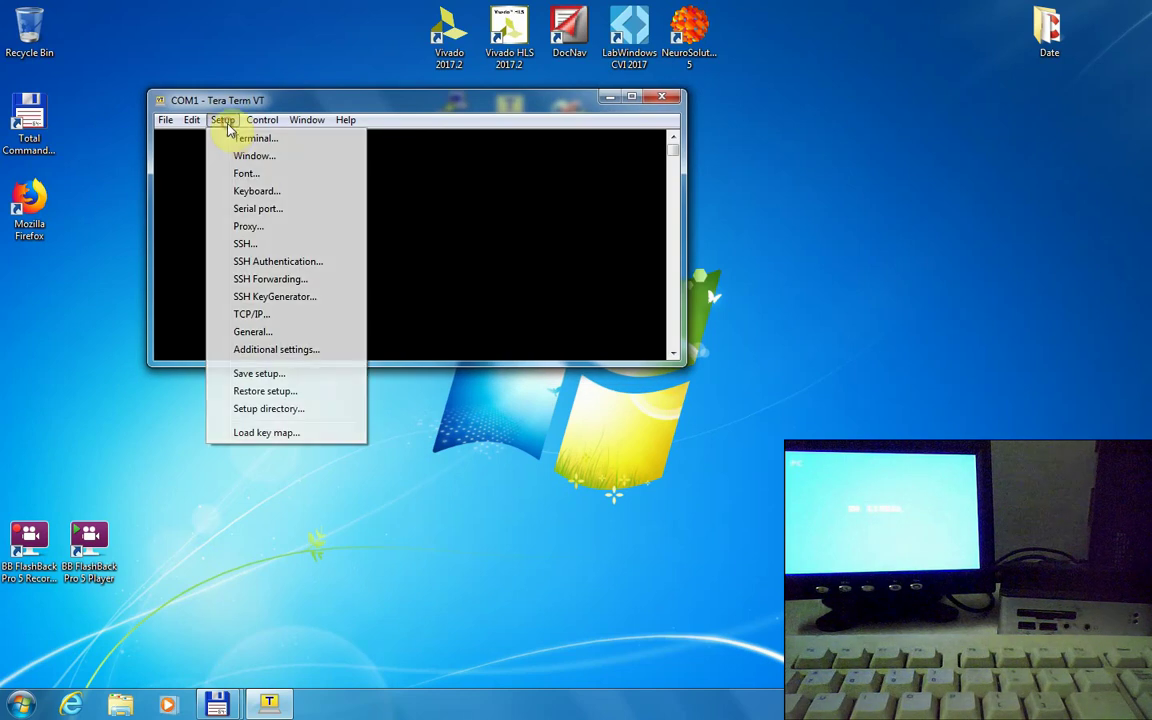
left_click(277, 212)
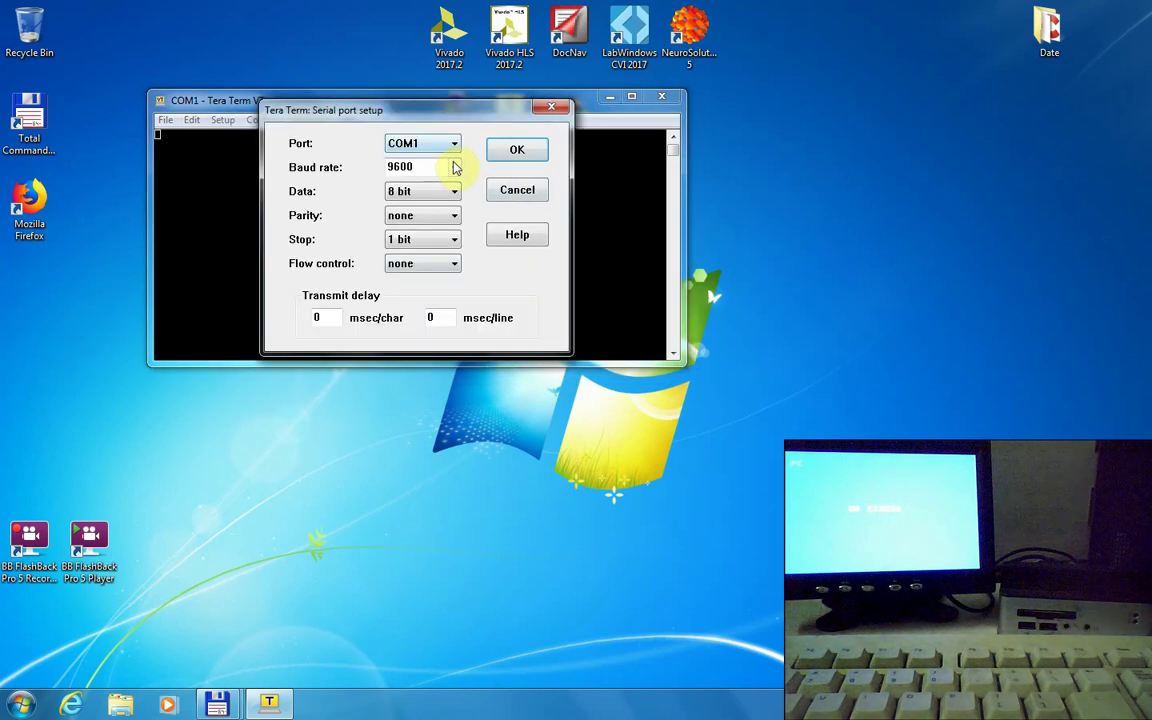
left_click(453, 167)
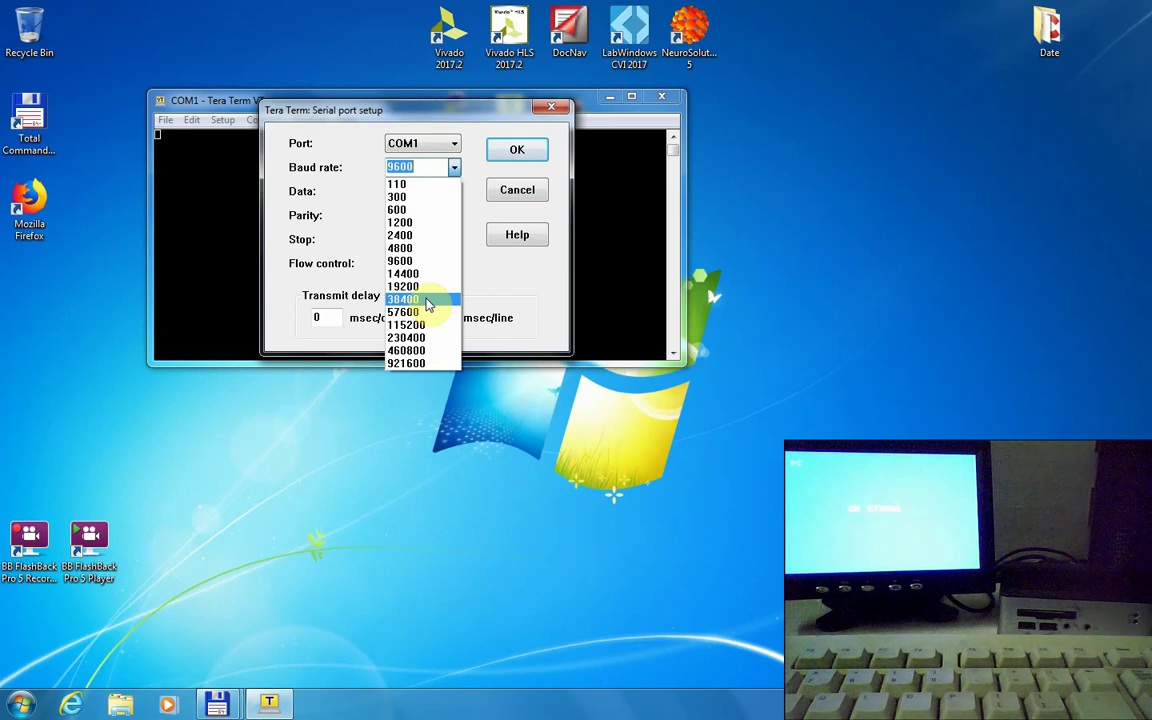
left_click(432, 300)
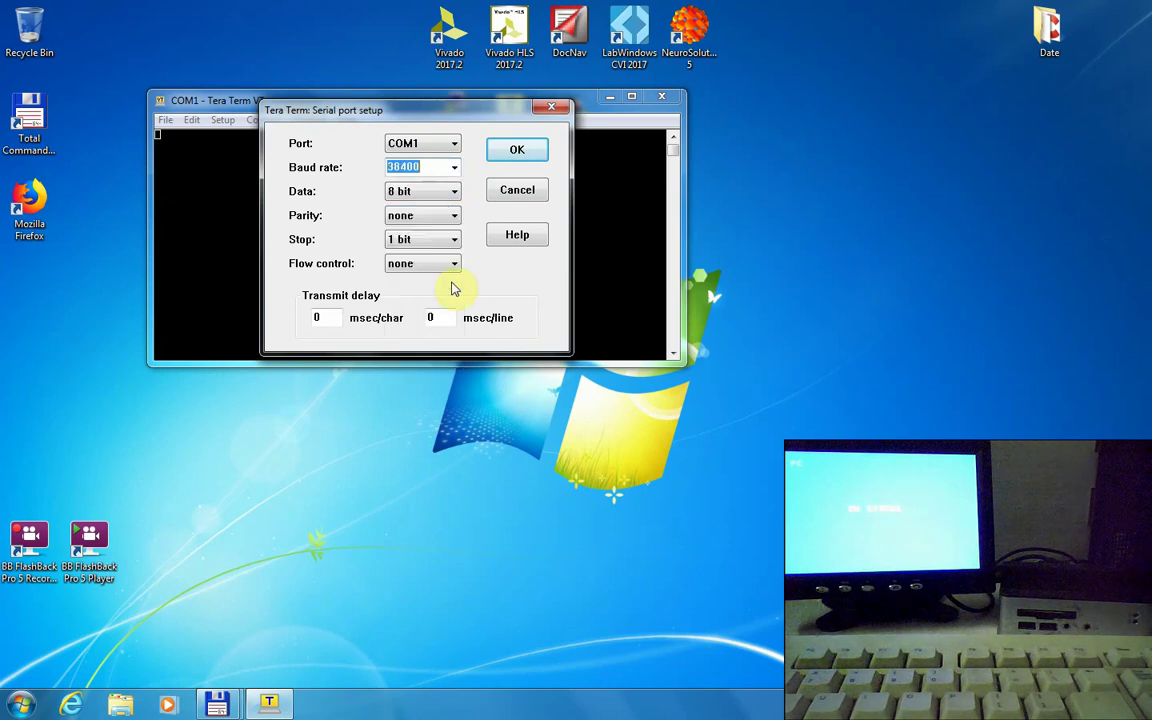
left_click(505, 152)
Change the terminal font to Courier, size 12, and reposition the enlarged terminal window slightly lower.
left_click(224, 122)
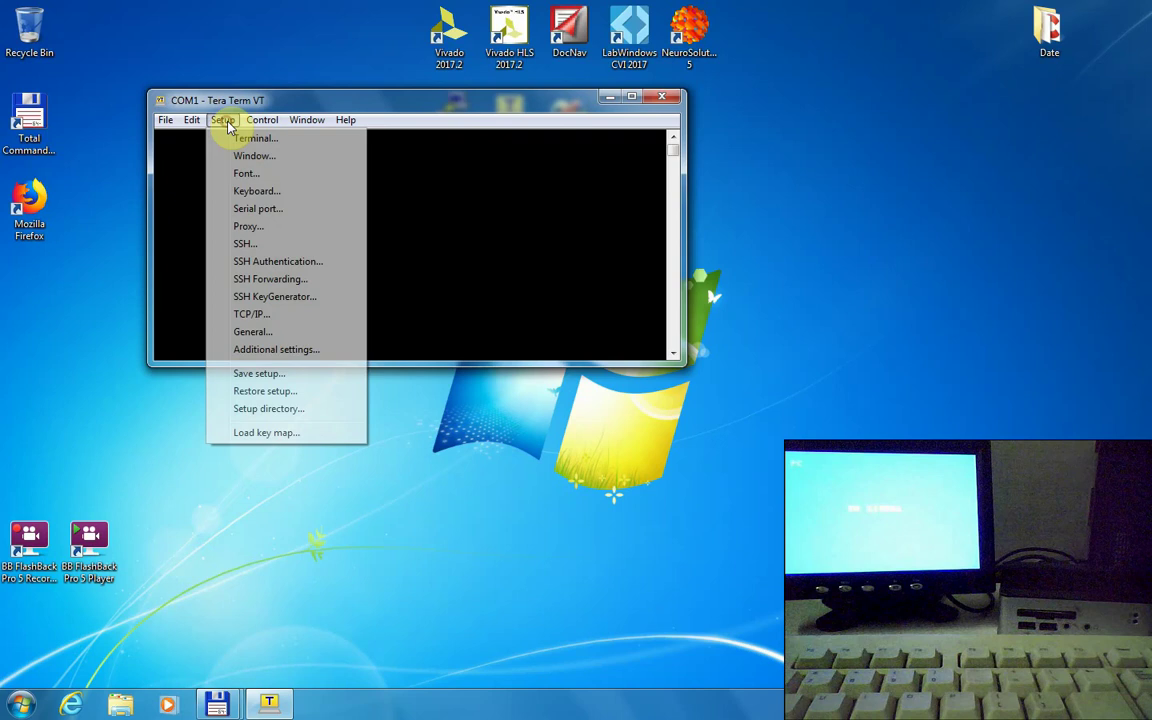
left_click(242, 173)
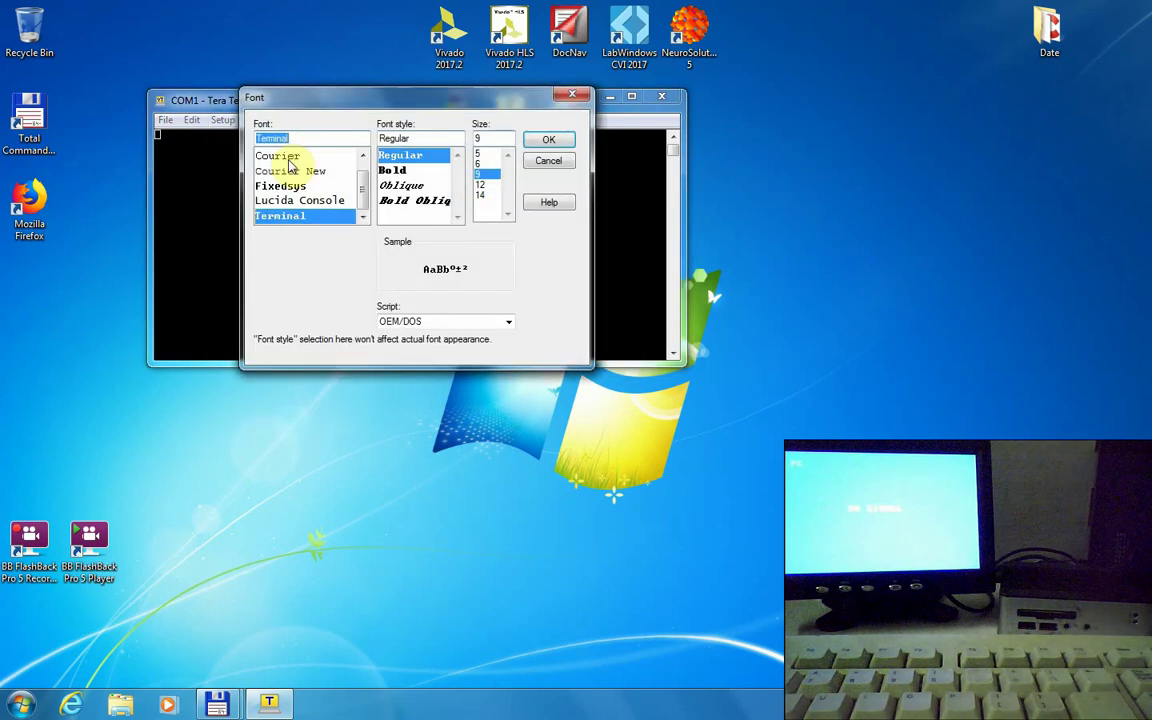
left_click(295, 157)
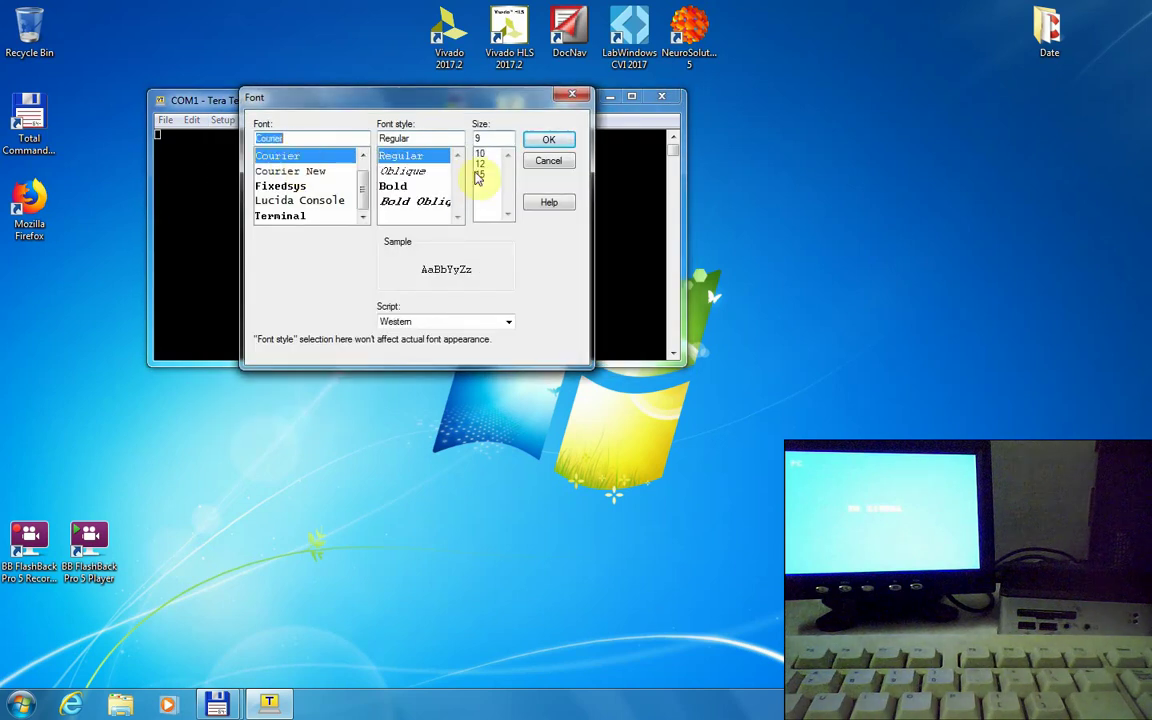
left_click(483, 160)
left_click(560, 141)
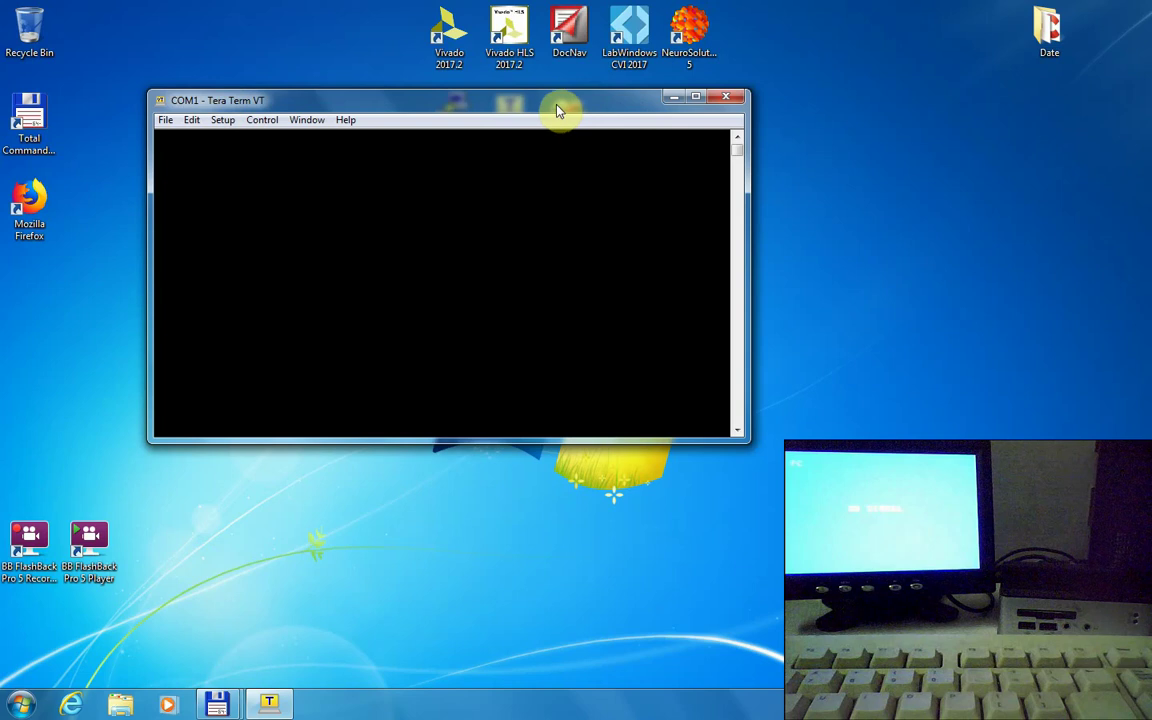
left_click_drag(560, 109, 563, 127)
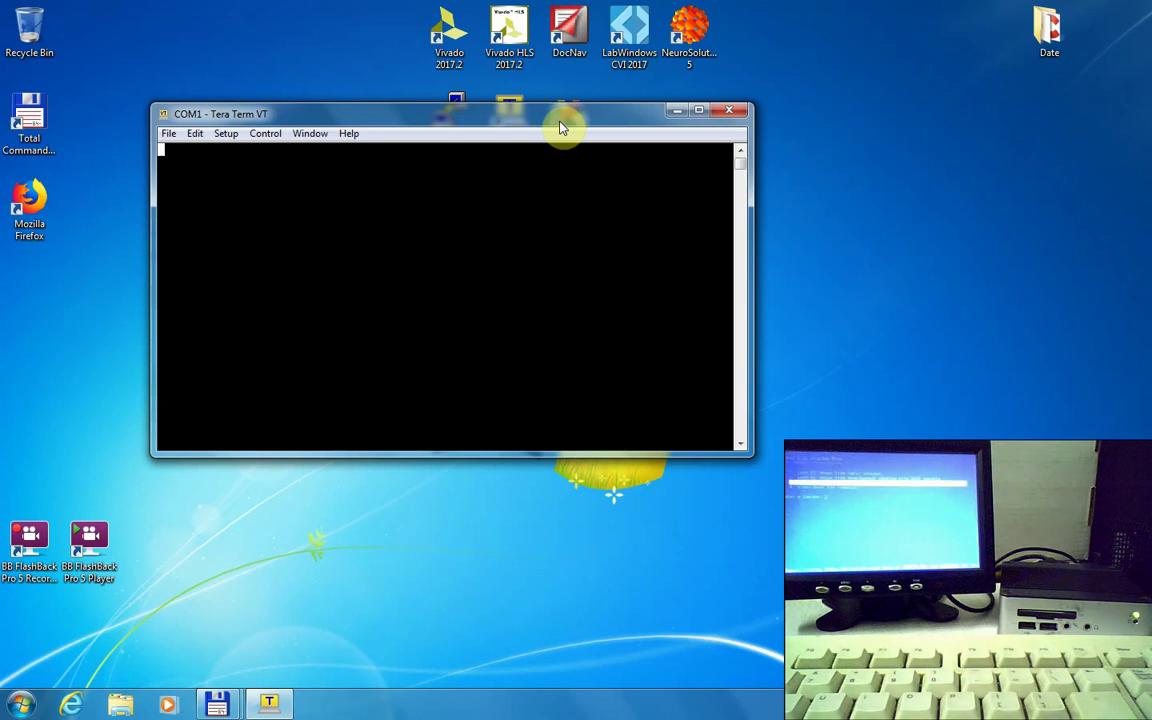
Close the second Total Commander window that shows c:\WINCE700, keeping the one open in the OSDesigns folder.
left_click(380, 583)
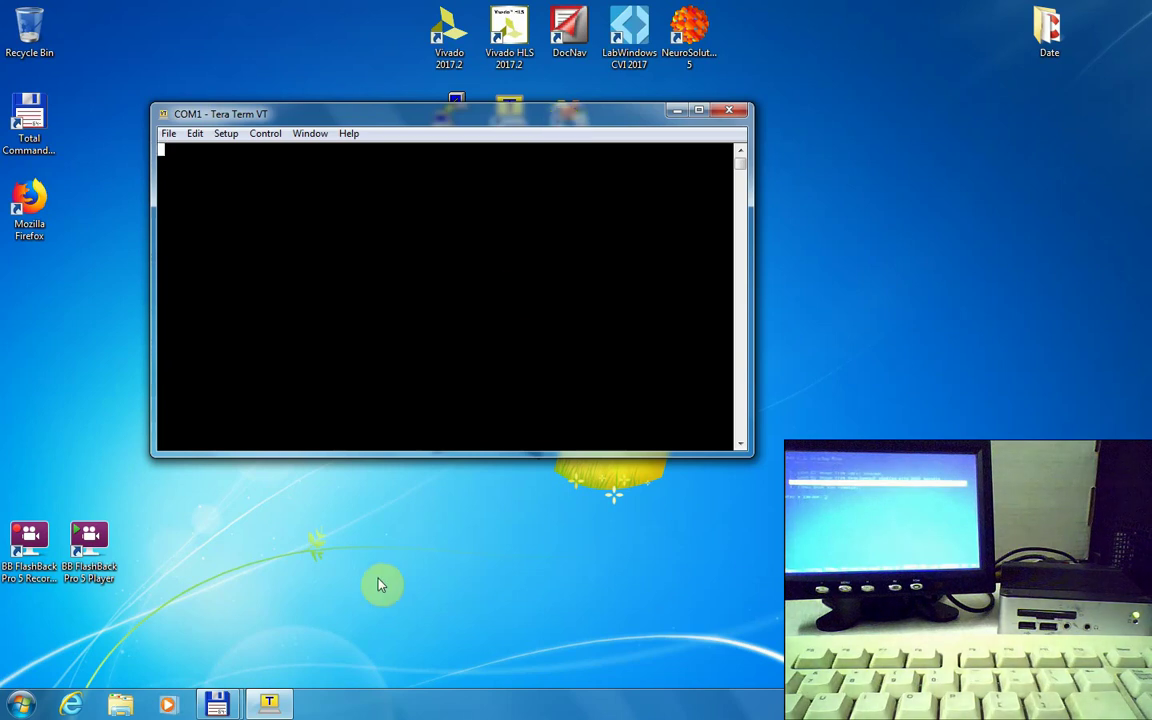
mouse_move(232, 705)
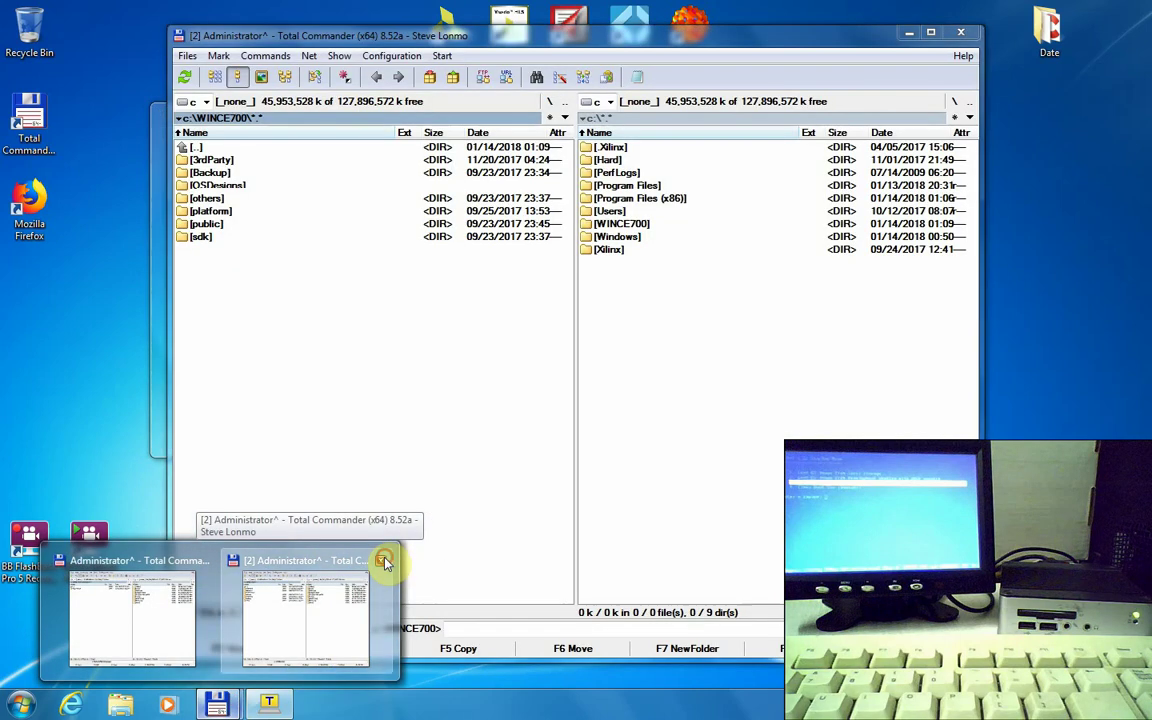
left_click(380, 560)
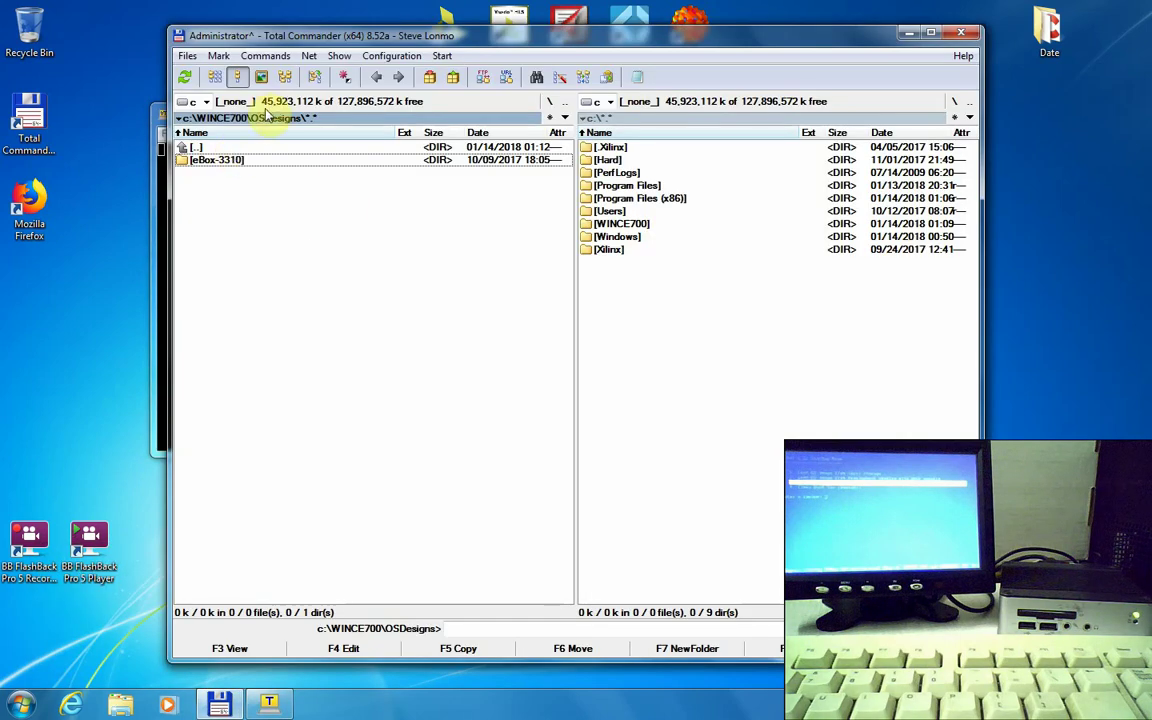
Go into the eBox-3310 folder in Total Commander and open the MyWEC7.sln solution in Visual Studio.
left_click(226, 163)
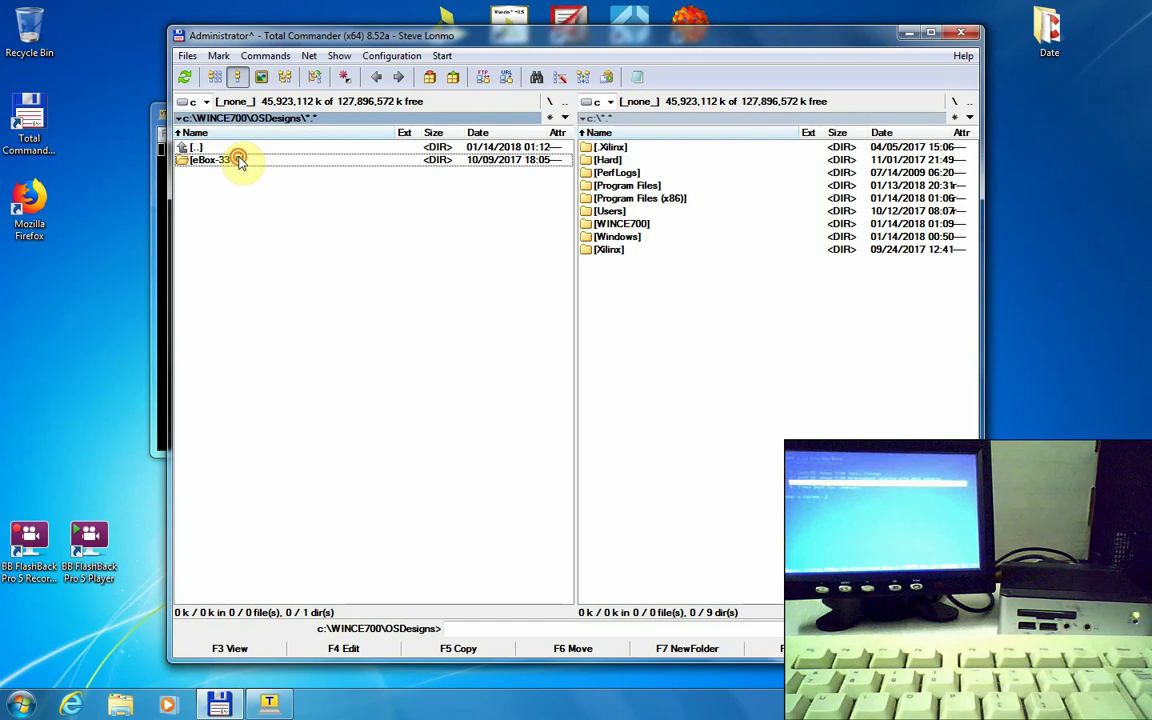
double_click(238, 160)
double_click(256, 149)
double_click(231, 160)
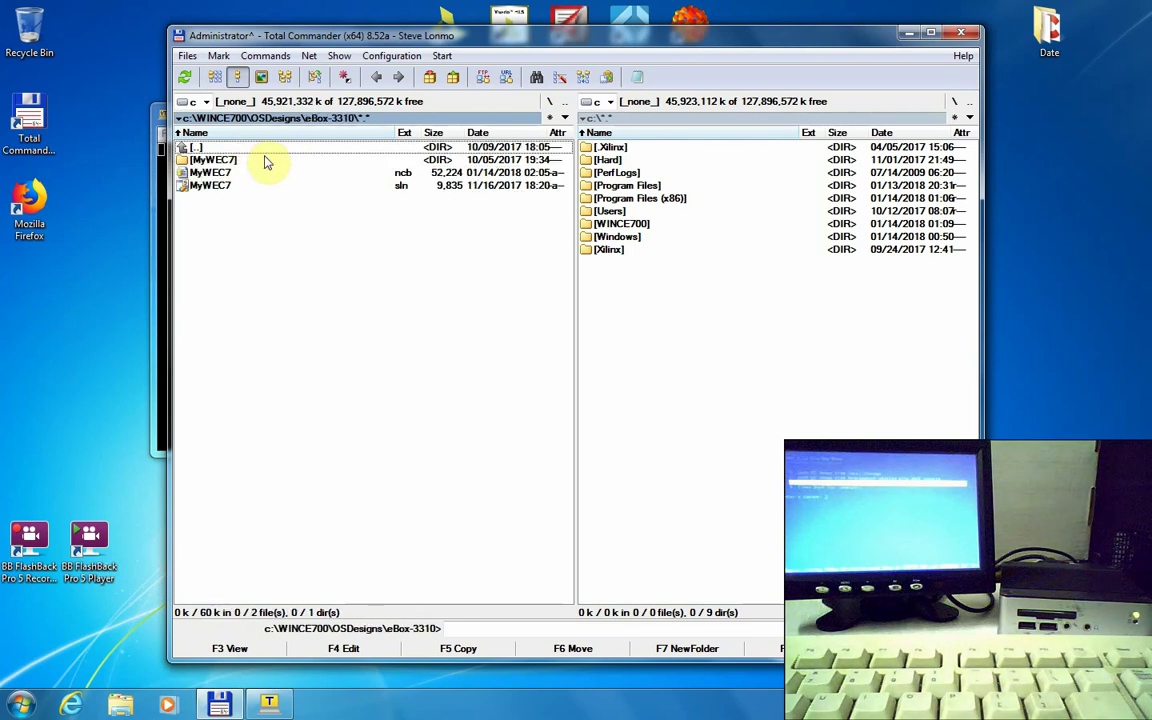
double_click(222, 185)
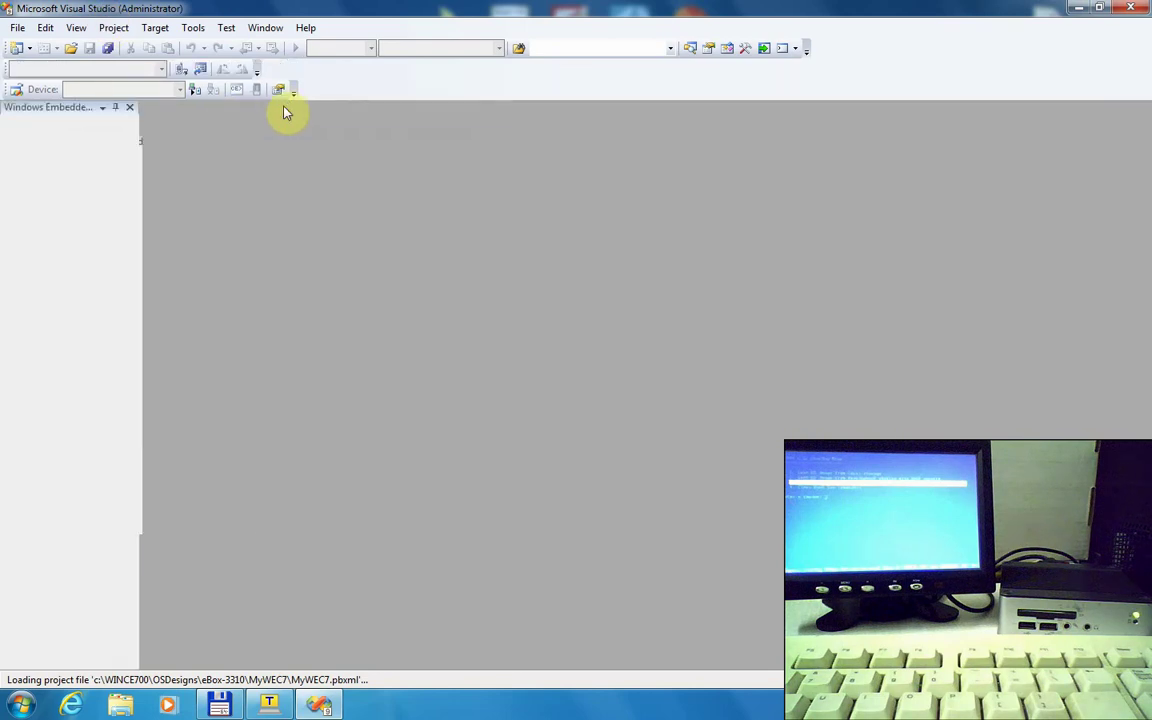
Switch to the Tera Term COM1 terminal to check the device's boot output, and return to Visual Studio.
left_click(270, 708)
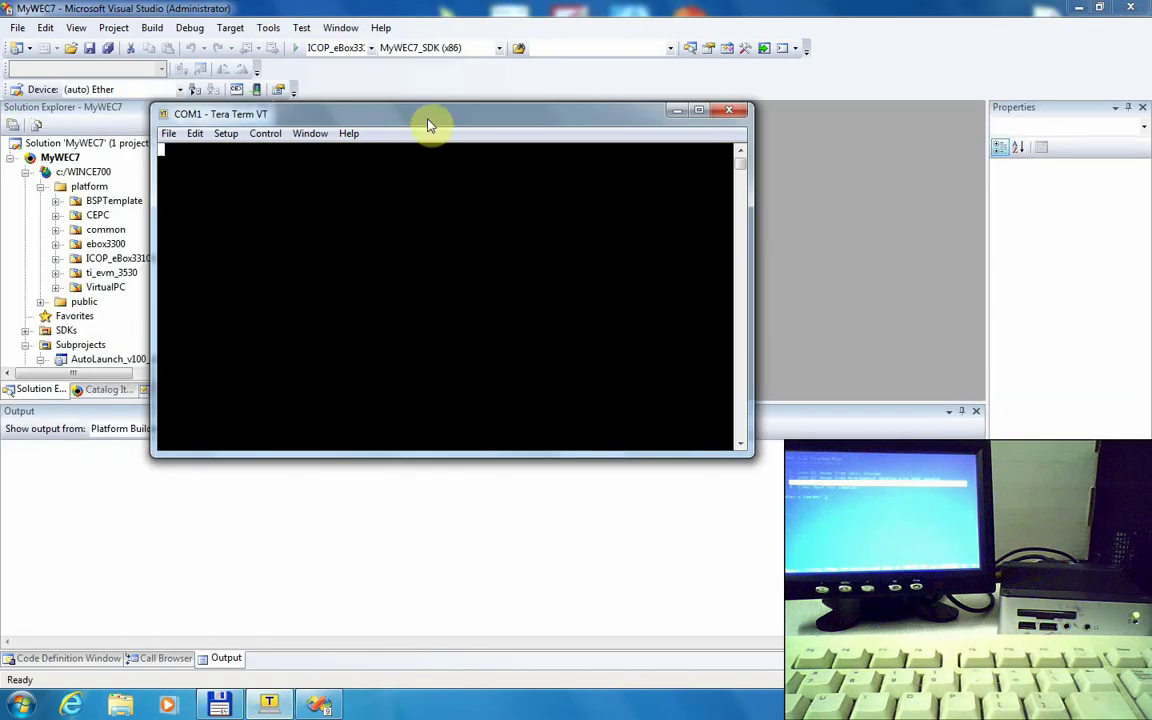
left_click_drag(427, 121, 507, 160)
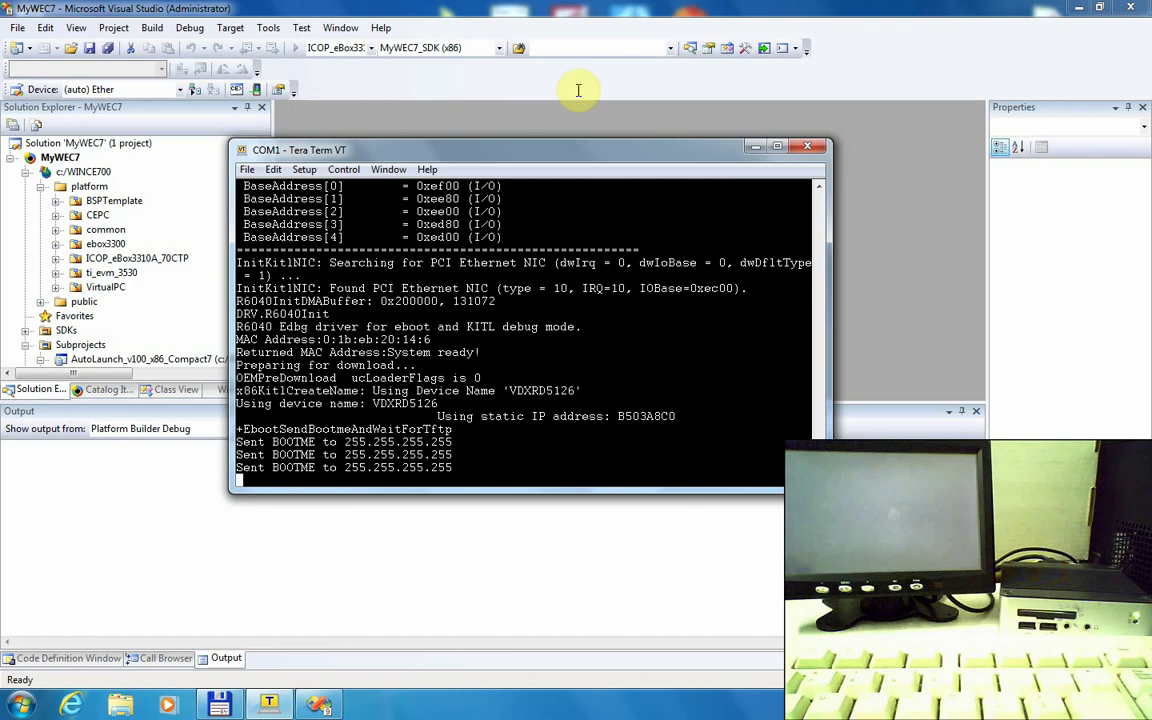
left_click(472, 10)
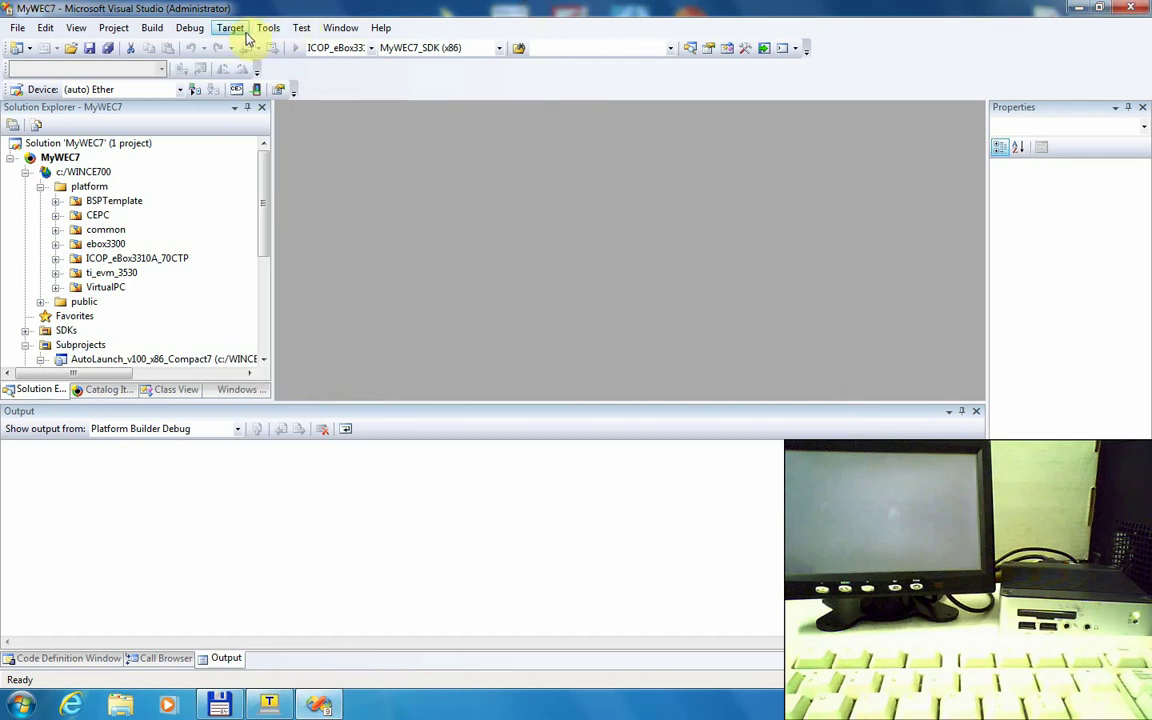
Open the target's connectivity options and select eBox-3310 as the target device.
left_click(236, 30)
left_click(288, 180)
left_click(440, 121)
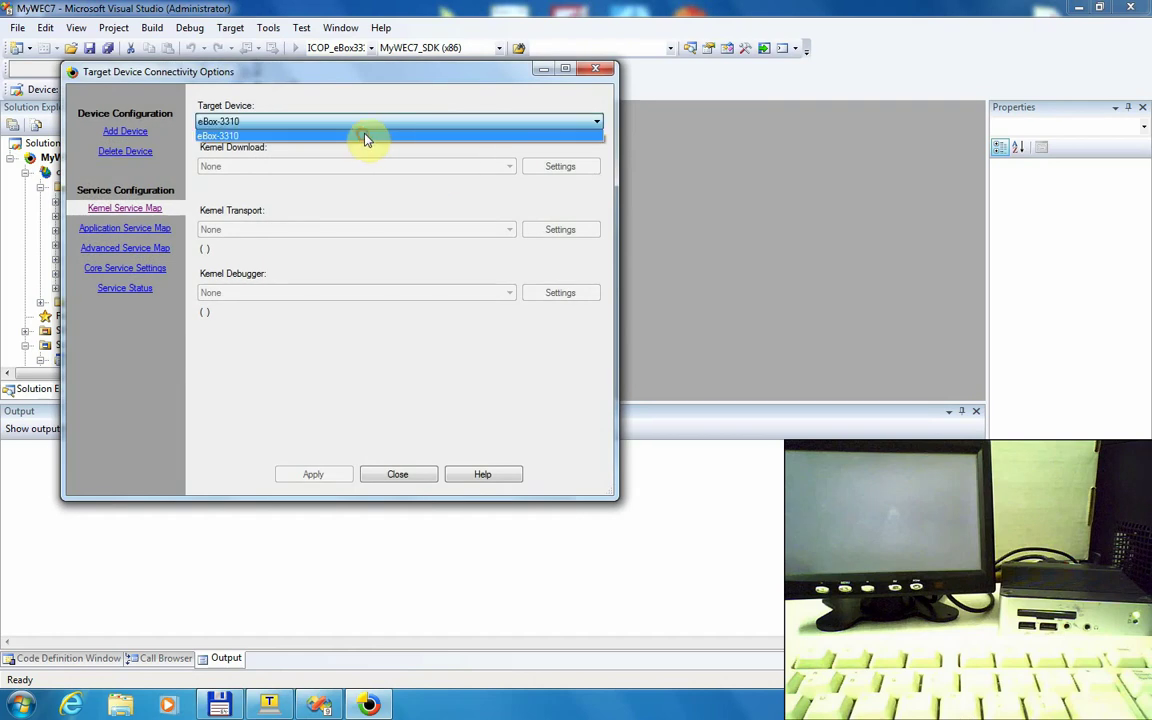
left_click(366, 136)
Set the Ethernet kernel download's boot name to the active device VDXRD5126, apply it and close the connectivity options.
left_click(560, 166)
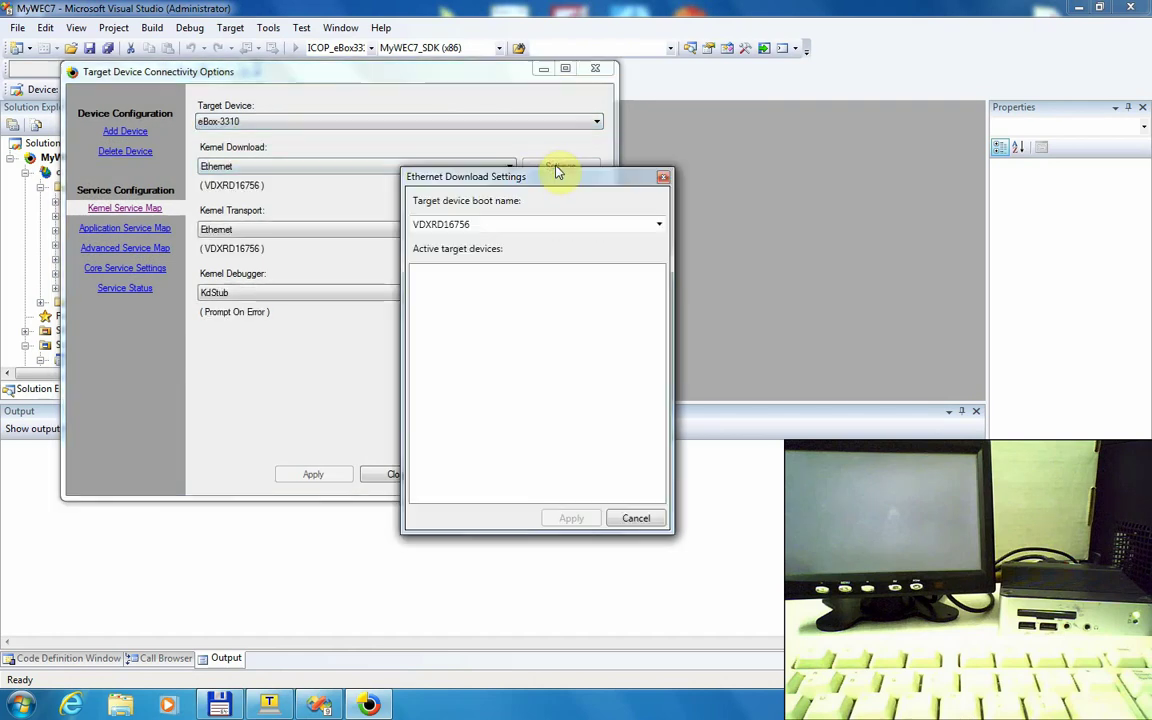
left_click_drag(557, 178, 635, 109)
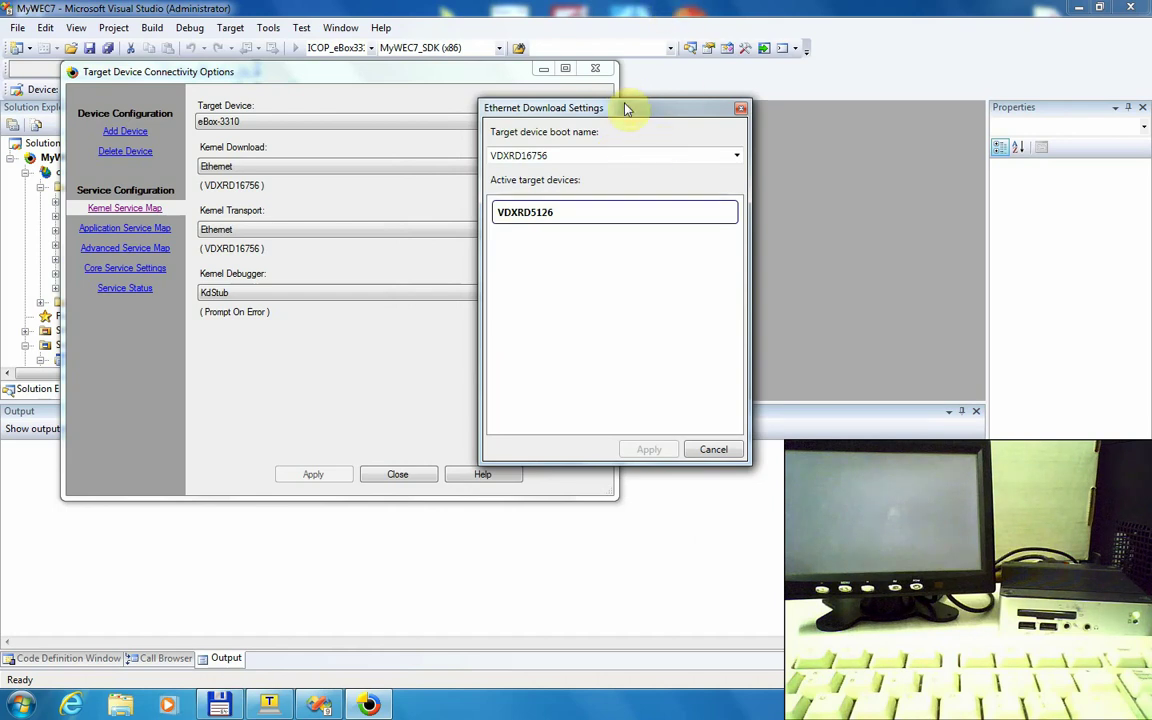
left_click_drag(490, 156, 558, 157)
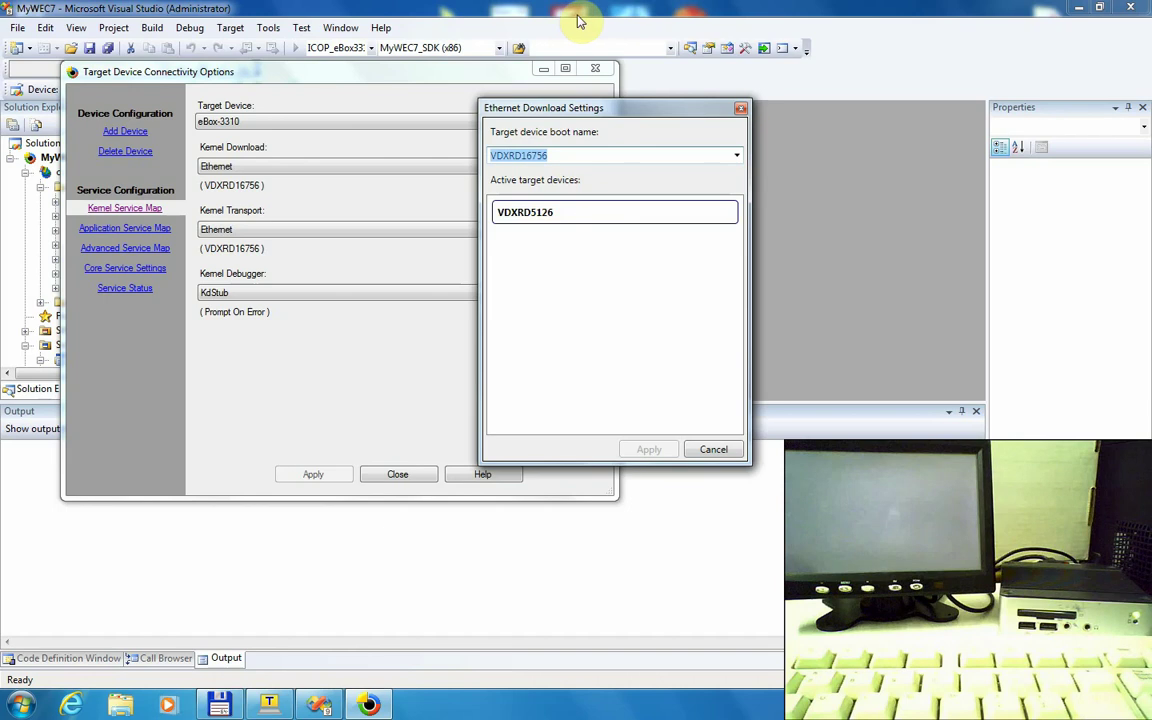
left_click(568, 220)
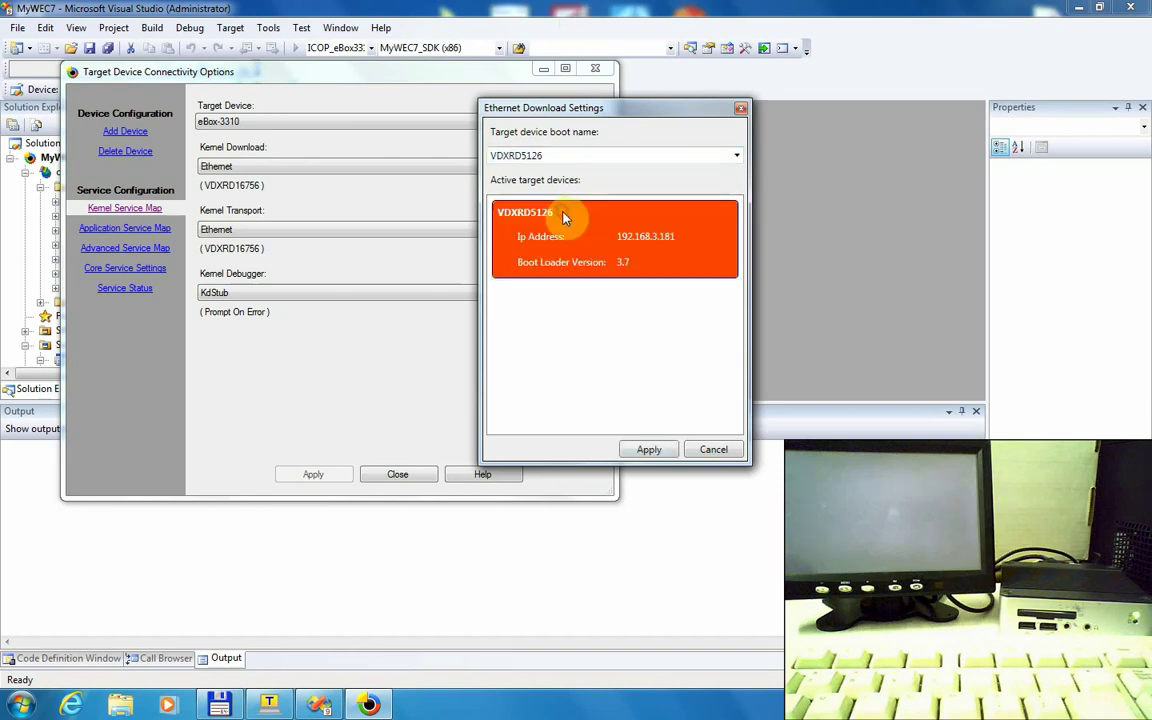
left_click(648, 450)
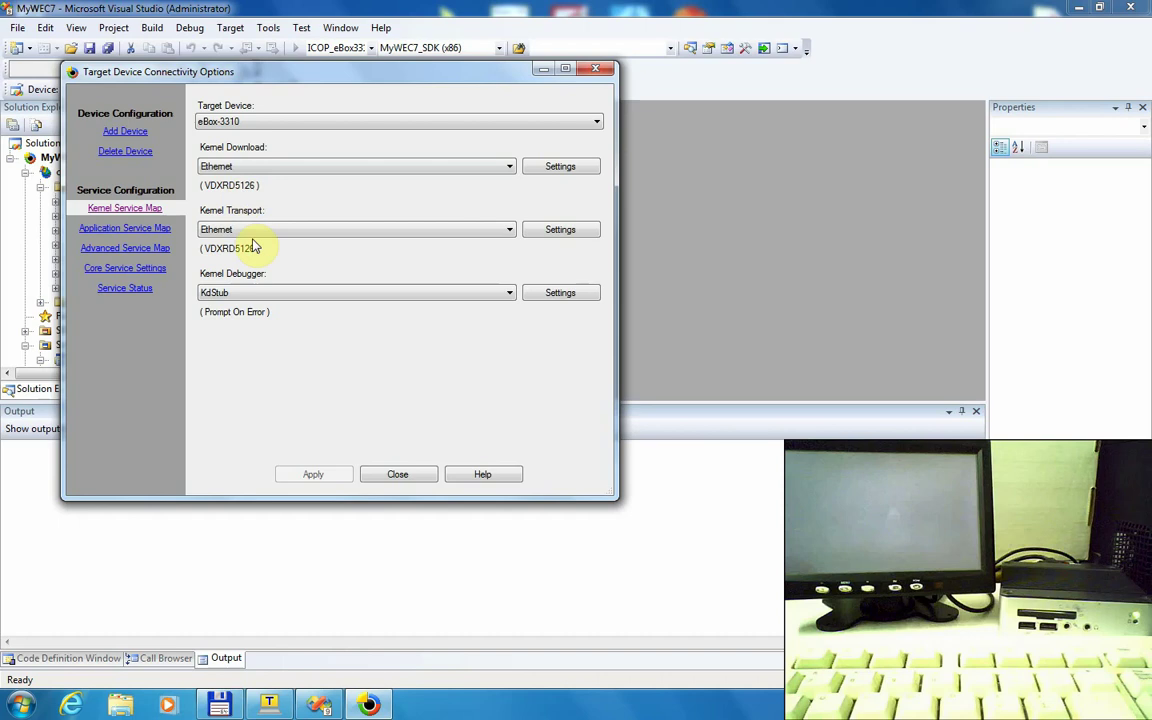
left_click(400, 474)
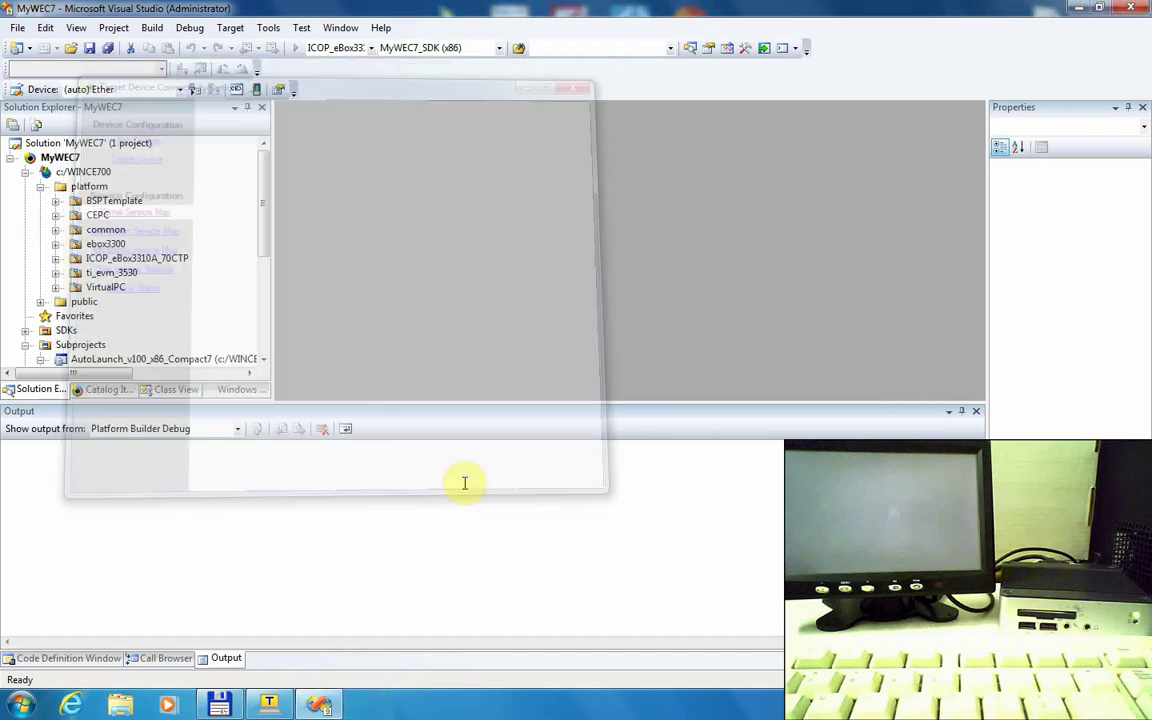
Attach the target device to the MyWEC7 project.
left_click(231, 29)
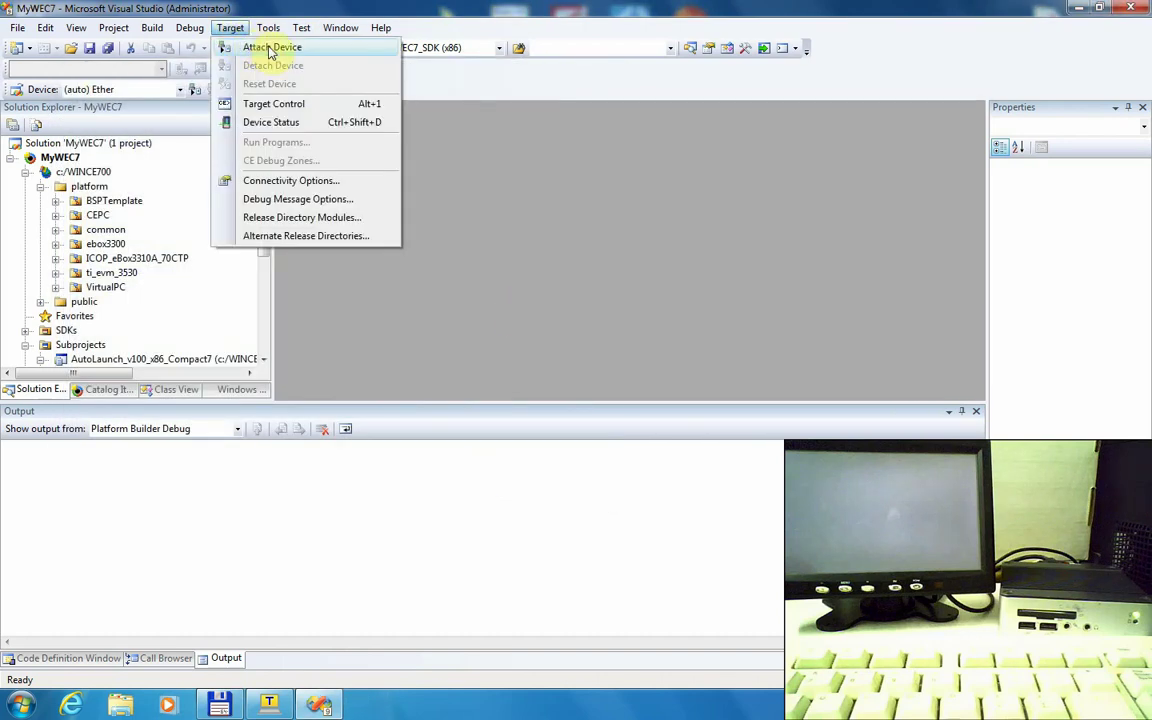
left_click(268, 48)
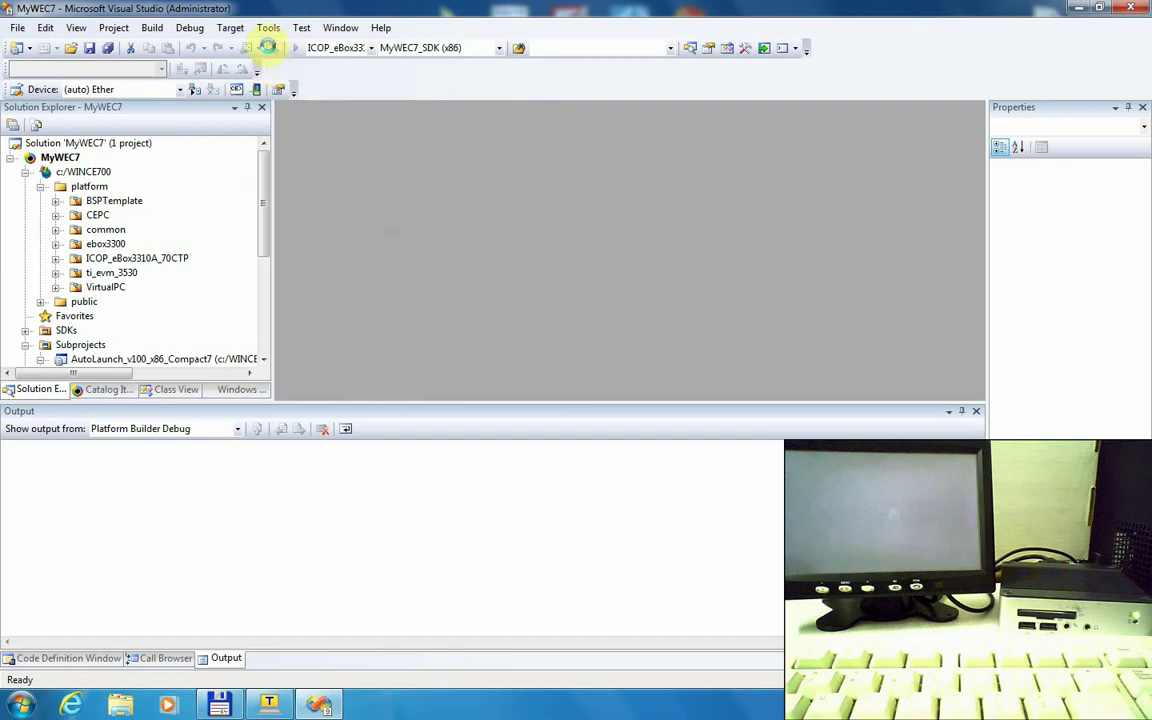
Bring up the Tera Term terminal and arrange it and the active target devices dialog so both can be seen.
left_click(281, 710)
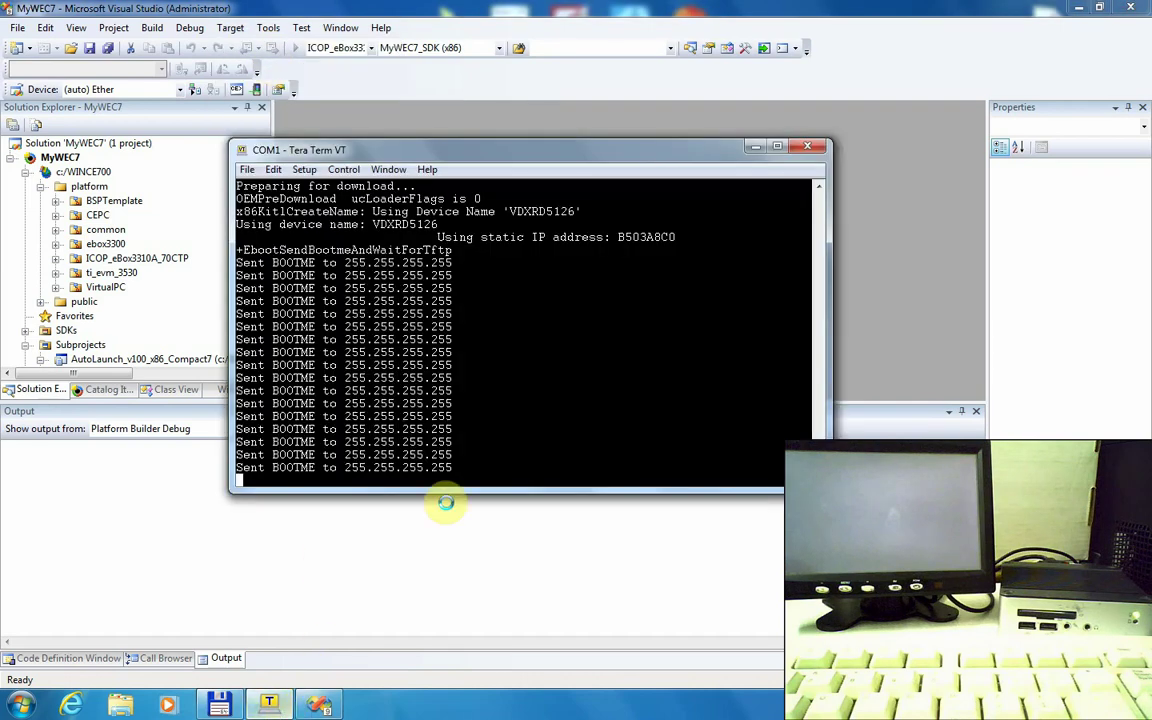
left_click(514, 158)
left_click_drag(514, 158, 330, 60)
left_click(690, 358)
left_click_drag(692, 358, 441, 312)
left_click(277, 710)
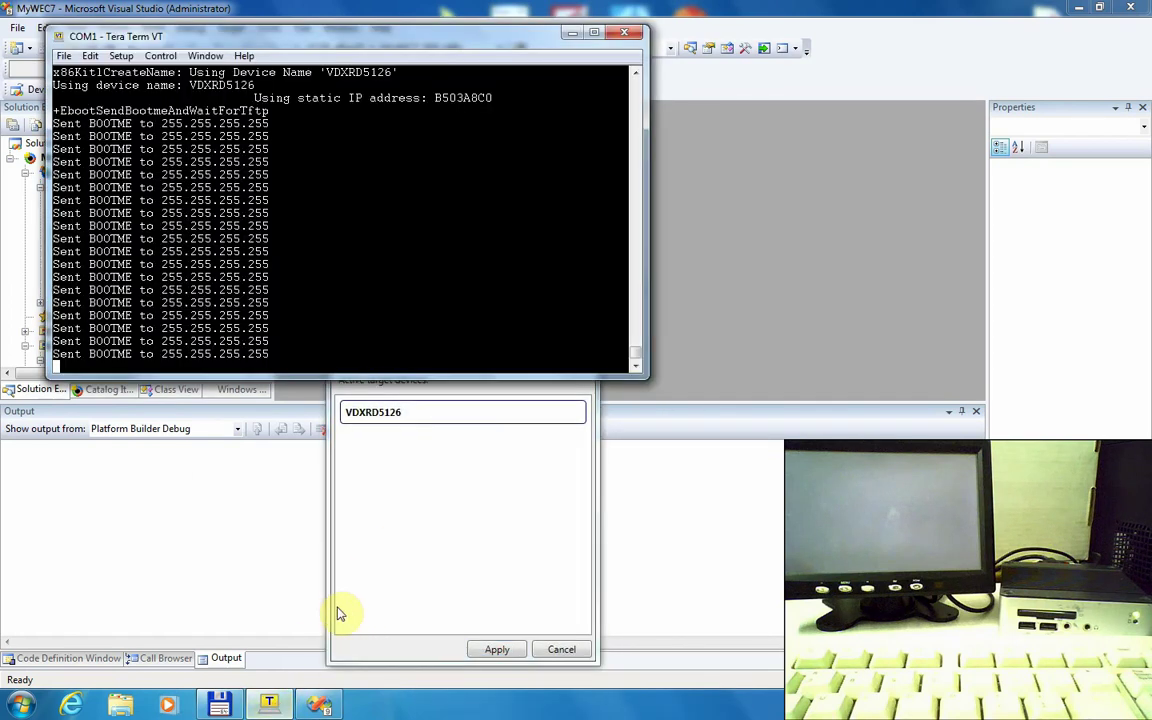
Select the active target device VDXRD5126 in the Ethernet download settings and apply it to begin the image download.
left_click(414, 520)
left_click(395, 420)
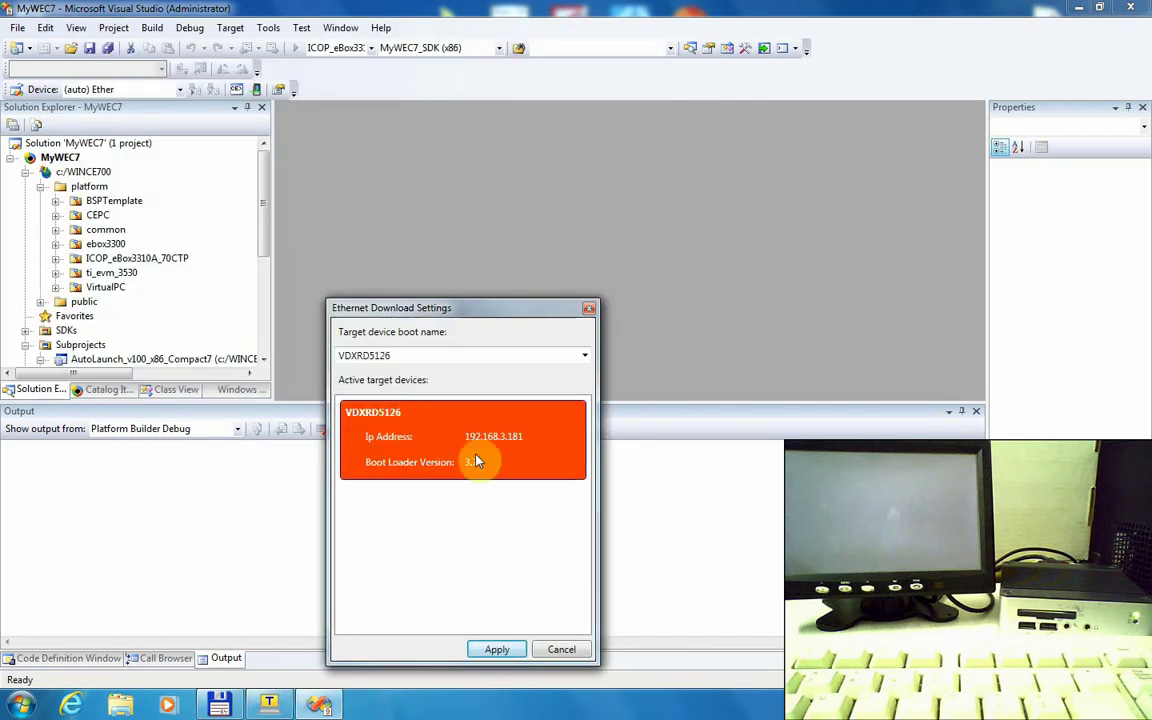
left_click(497, 649)
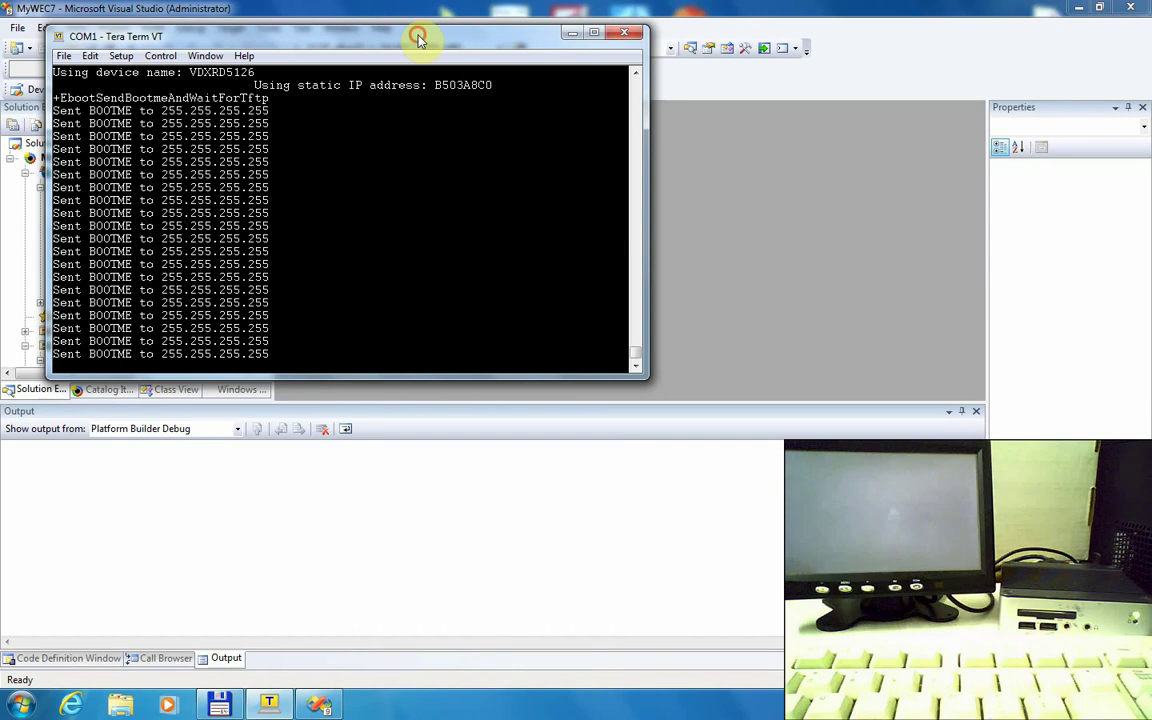
Move the COM1 Tera Term terminal clear of the device status display and bring it forward to monitor the download and boot output.
left_click_drag(417, 33, 390, 330)
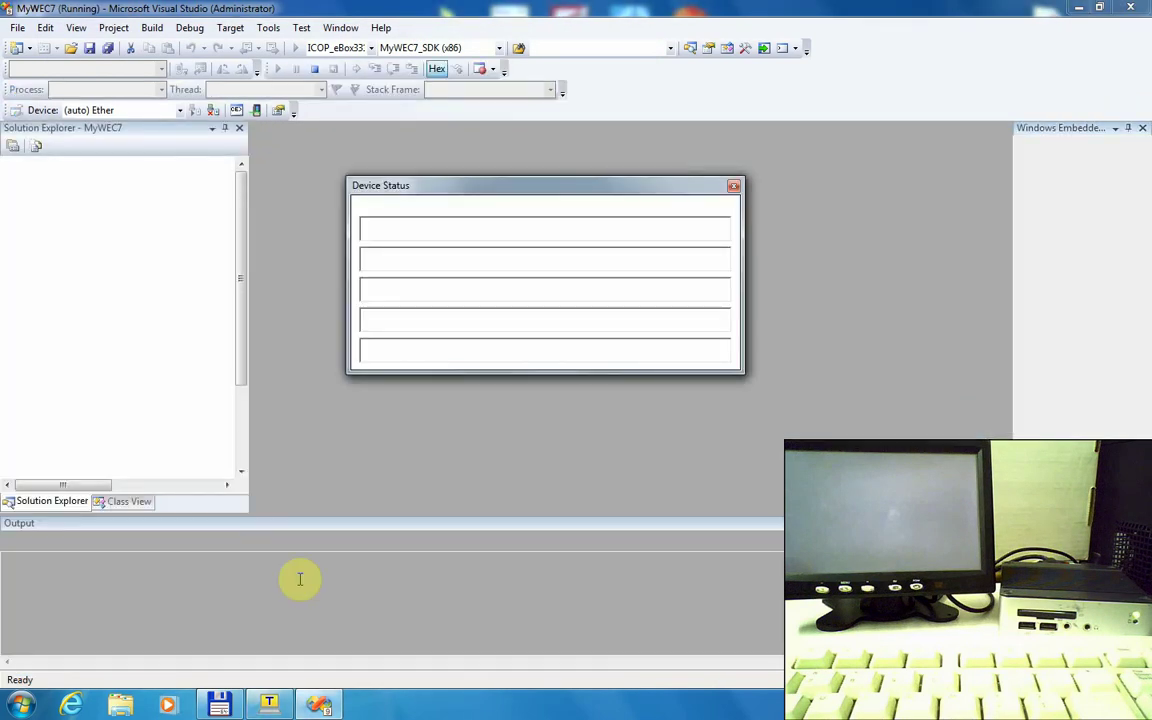
left_click(269, 704)
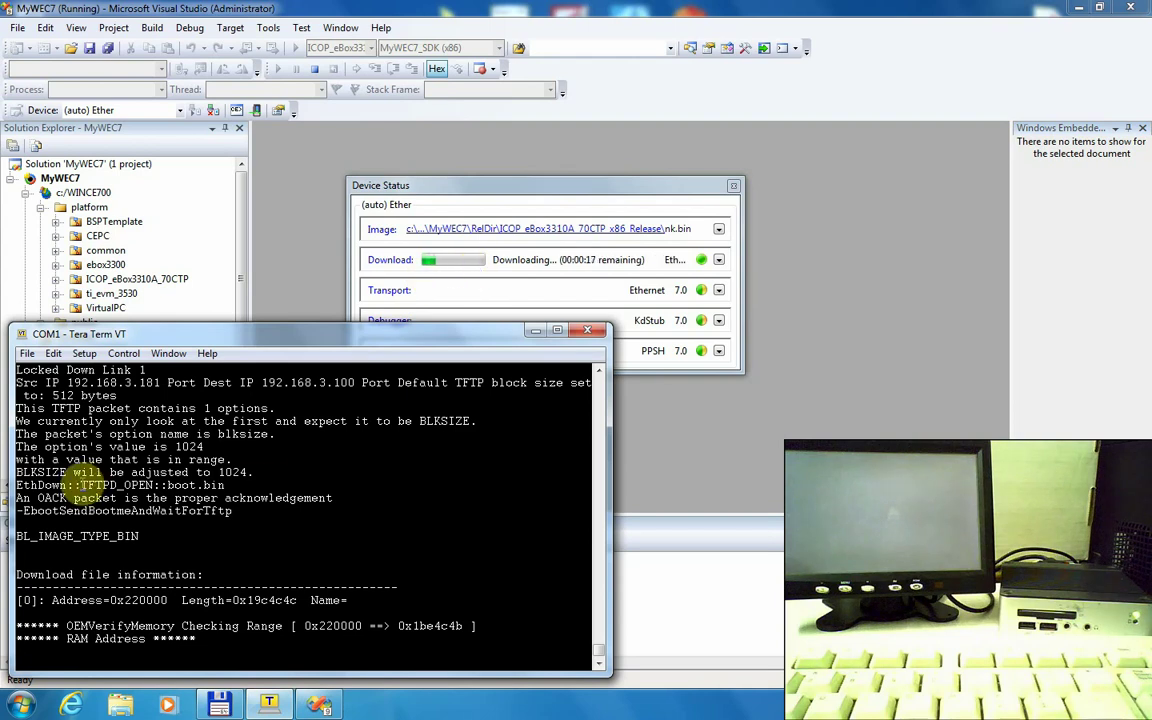
left_click_drag(81, 485, 113, 487)
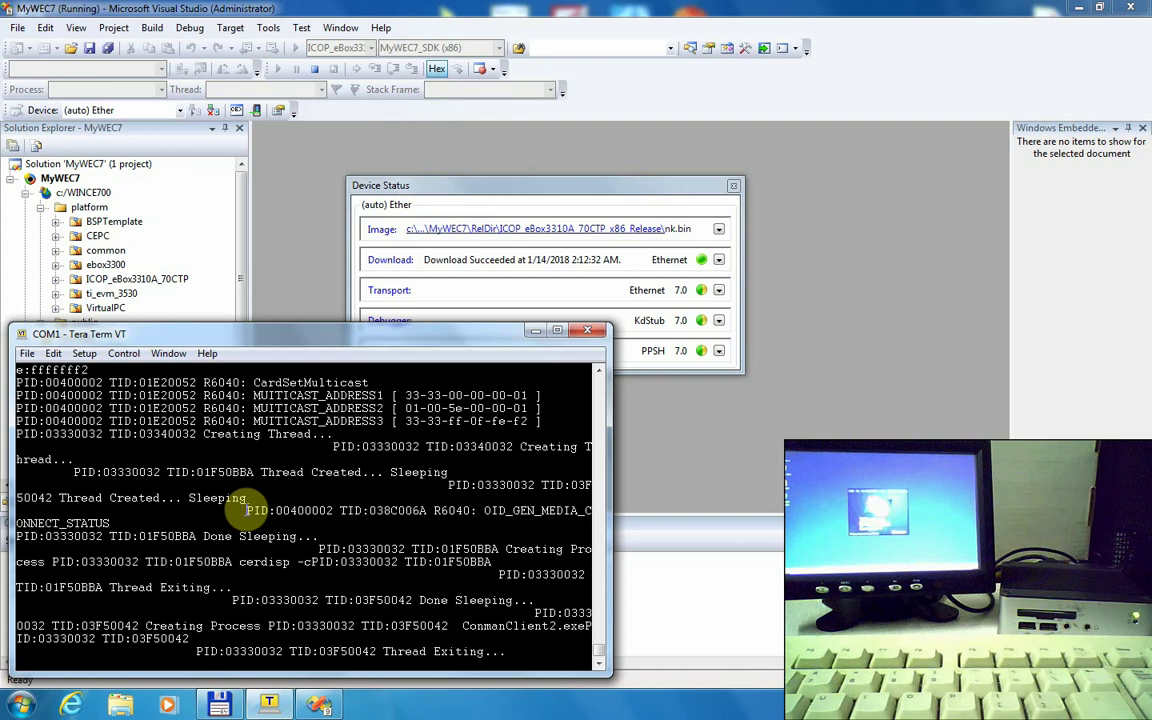
Switch back to the running MyWEC7 project in Visual Studio.
mouse_move(322, 710)
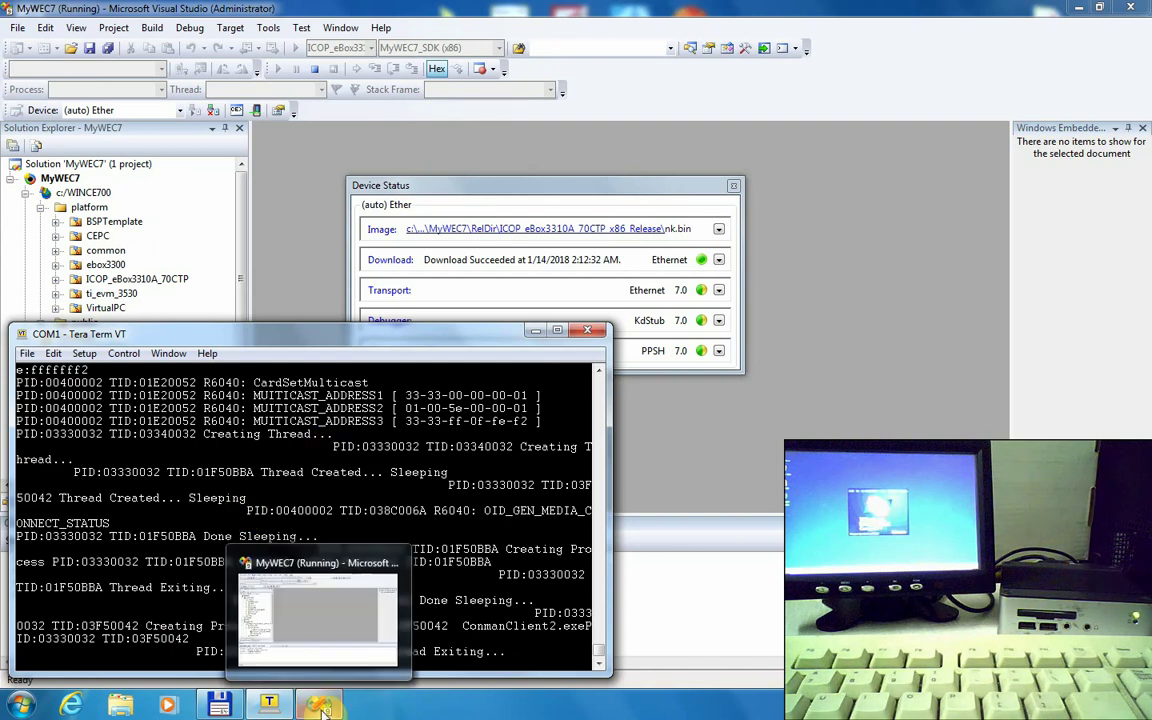